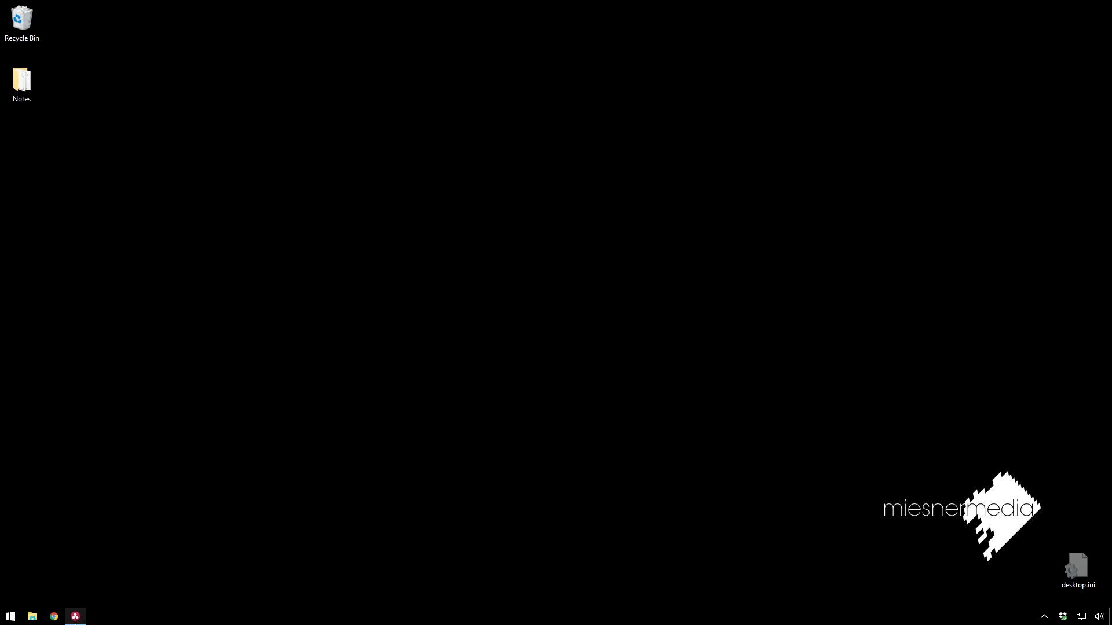
# Switch to DaVinci Resolve and play the clip from its first frame, stopping at 01:00:00:13.
pyautogui.click(75, 615)
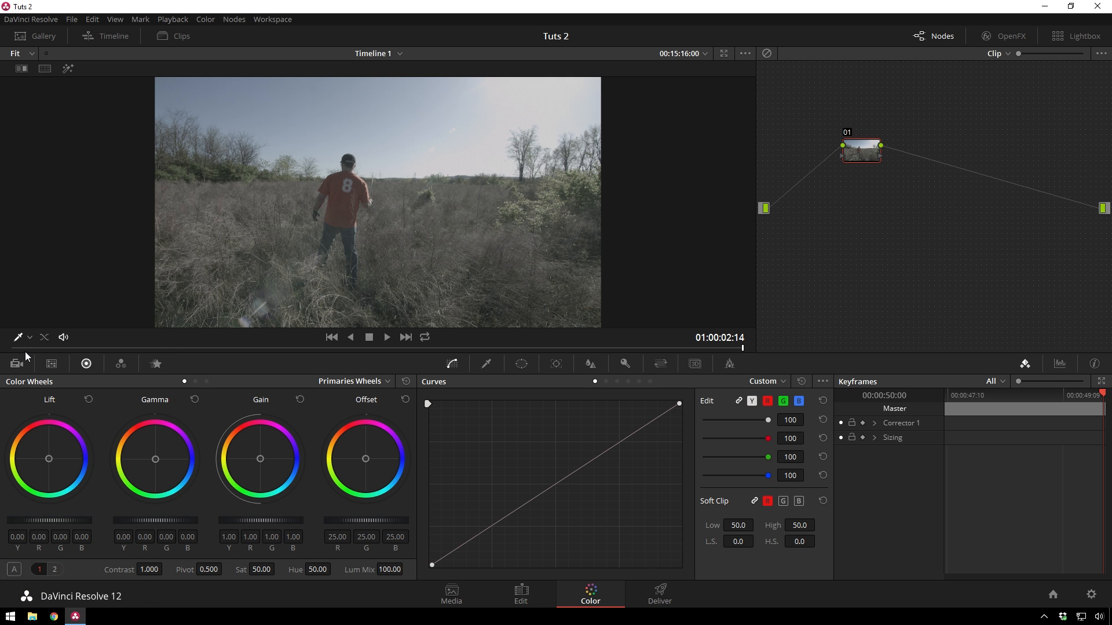
pyautogui.moveTo(28, 350)
pyautogui.mouseDown()
pyautogui.moveTo(6, 351)
pyautogui.moveTo(809, 351)
pyautogui.moveTo(11, 348)
pyautogui.mouseUp()
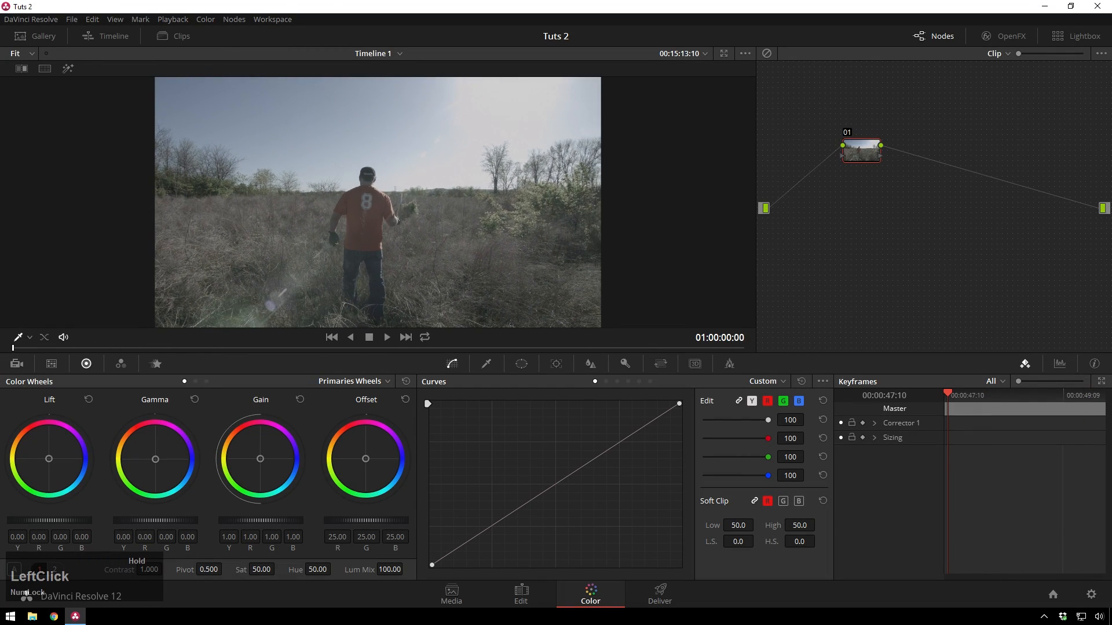
pyautogui.press('space')
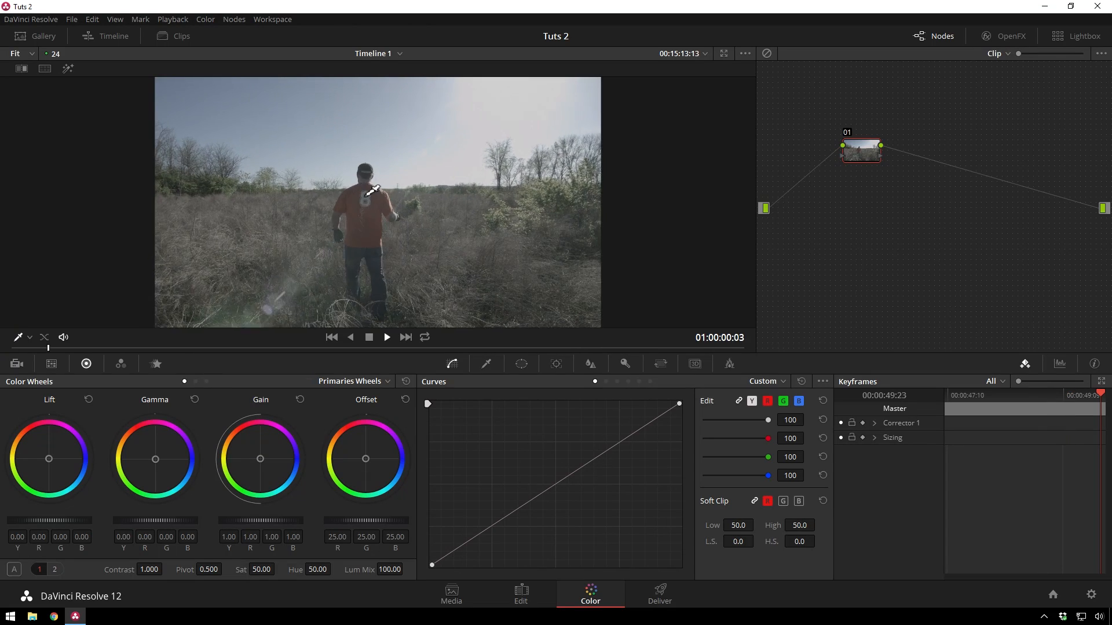
pyautogui.press('space')
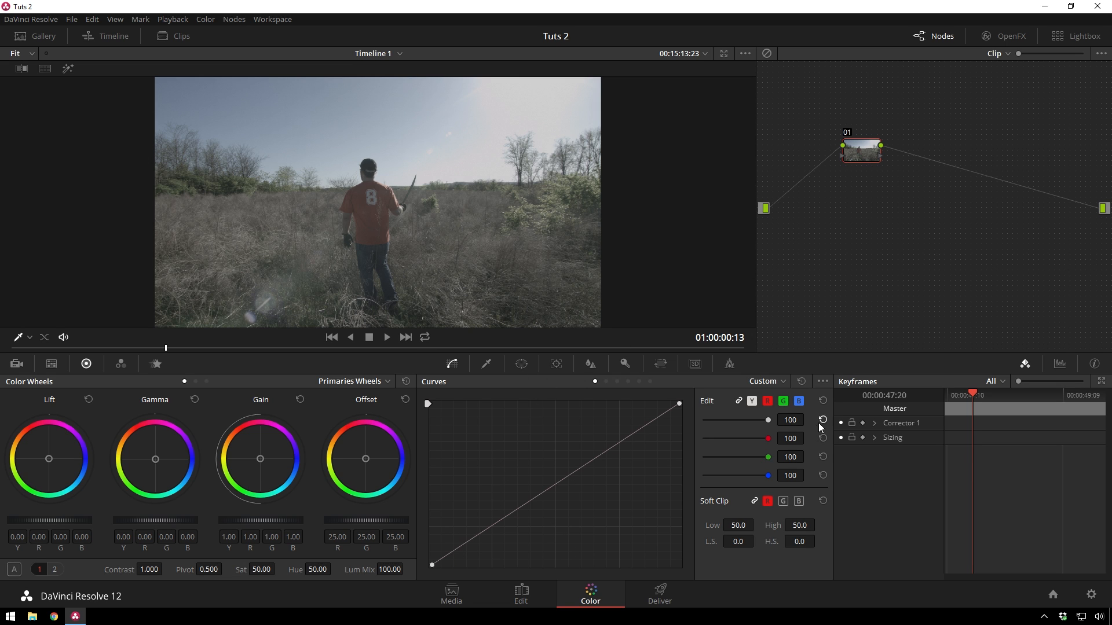
# Unlink the custom curves and shape the luma curve into an S, with darker shadows and midtones and slightly lifted highlights.
pyautogui.click(454, 368)
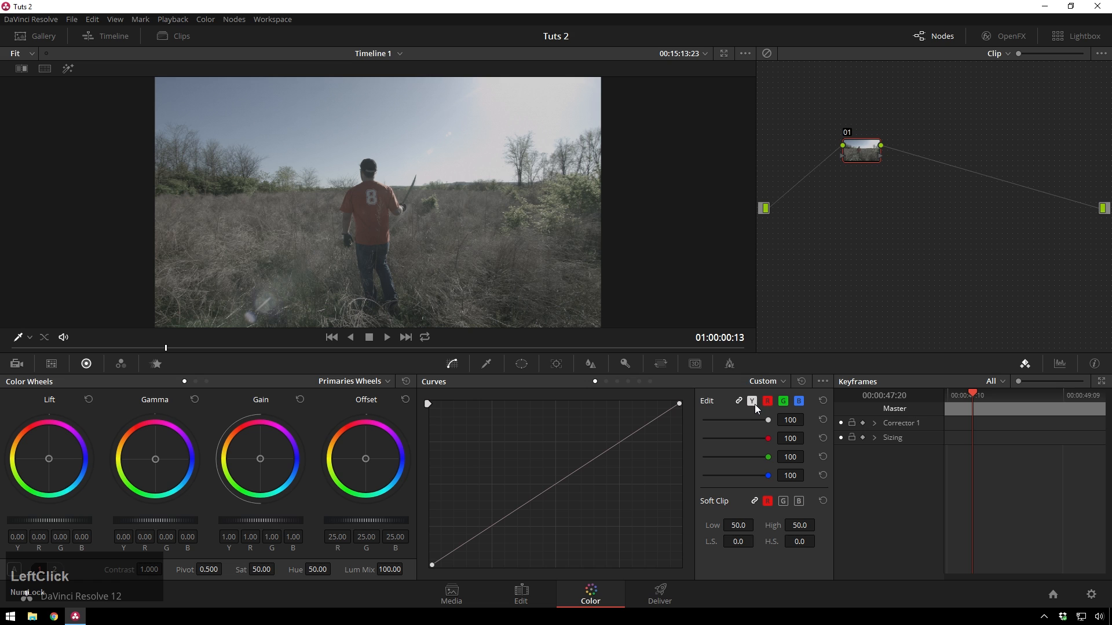
pyautogui.click(739, 403)
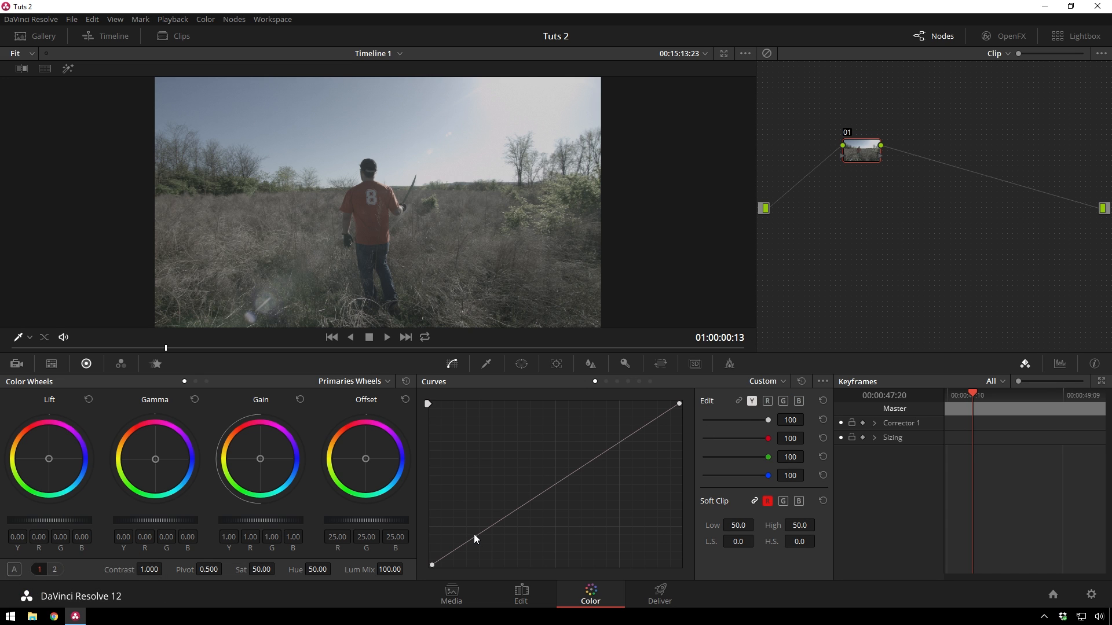
pyautogui.moveTo(474, 538); pyautogui.dragTo(499, 541)
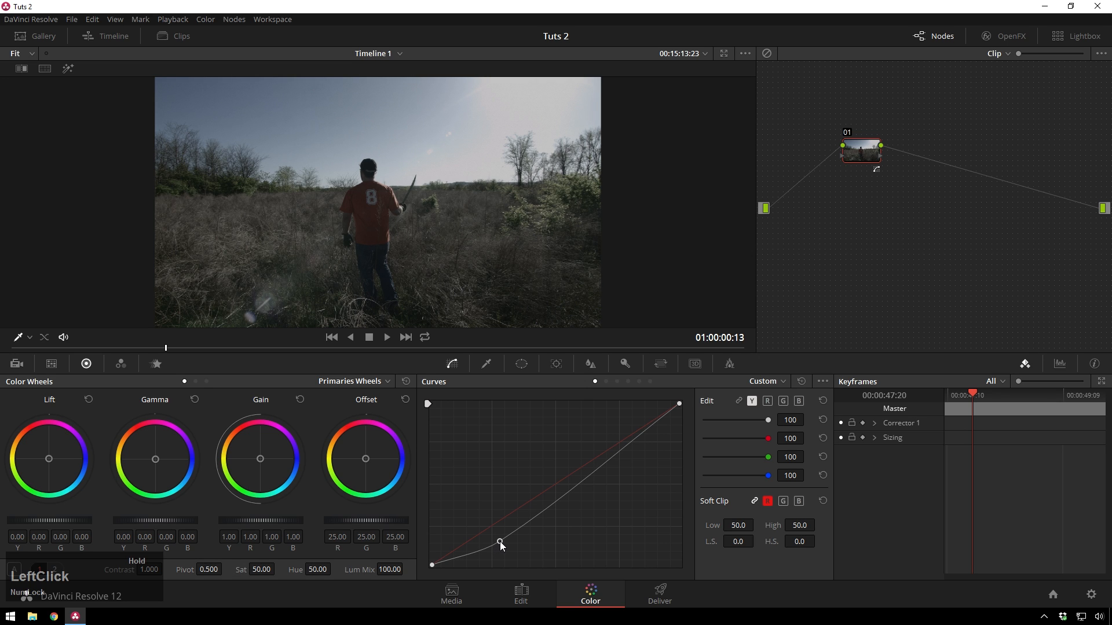
pyautogui.moveTo(615, 455)
pyautogui.mouseDown()
pyautogui.moveTo(602, 438)
pyautogui.moveTo(619, 441)
pyautogui.mouseUp()
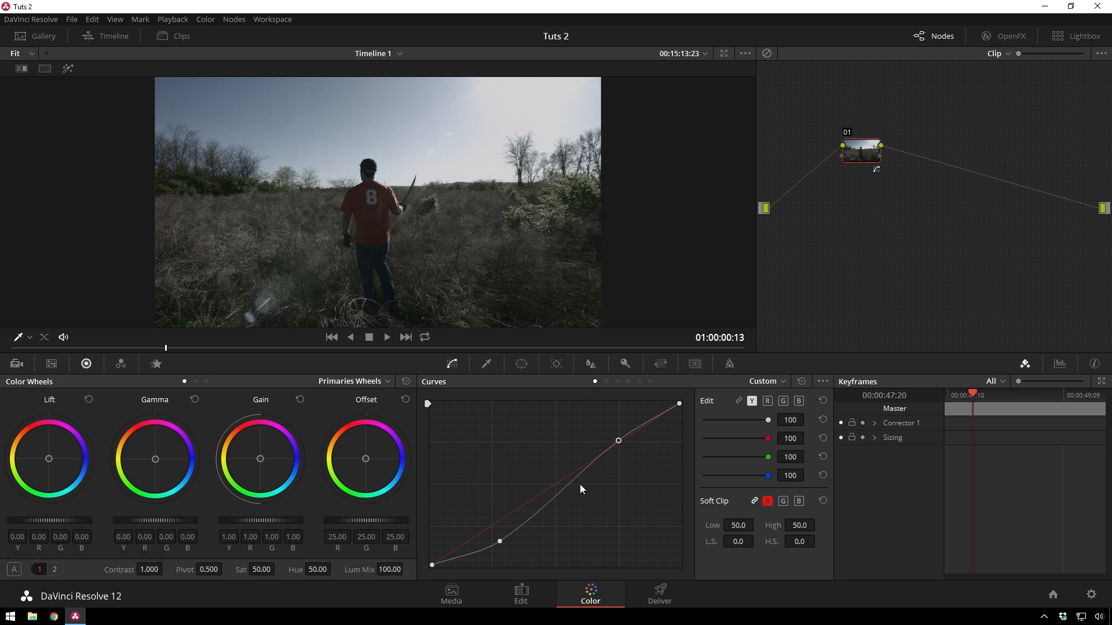
pyautogui.moveTo(561, 489); pyautogui.dragTo(555, 506)
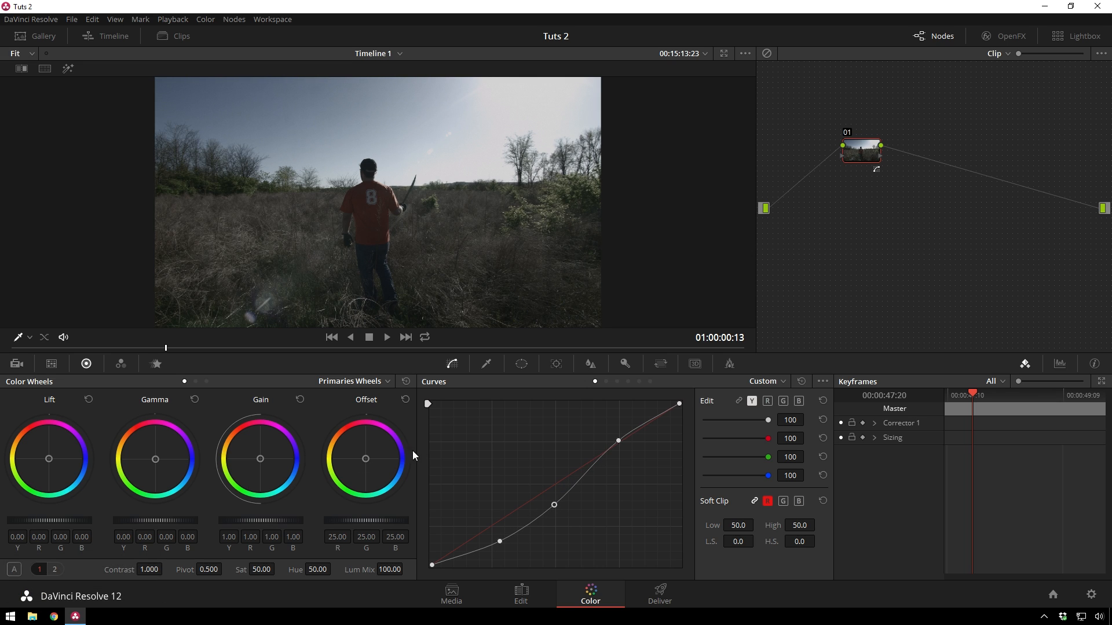
pyautogui.moveTo(498, 542); pyautogui.dragTo(495, 543)
# Drop the greens to zero saturation on the Hue Vs Sat curve between orange and cyan anchor points, and set overall saturation to 71.
pyautogui.click(619, 381)
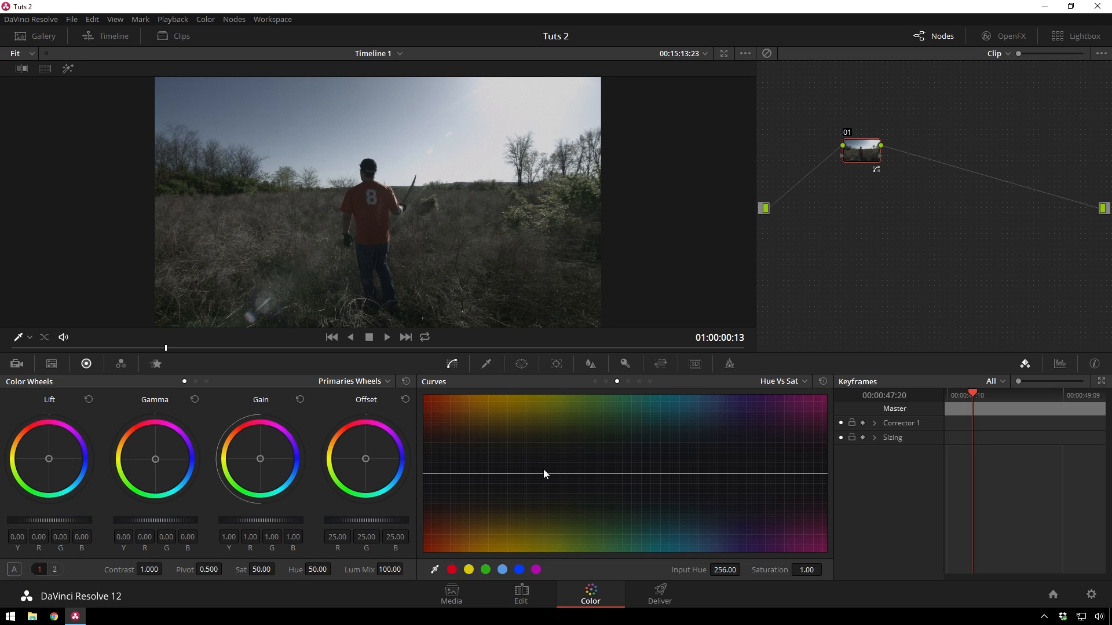
pyautogui.click(484, 473)
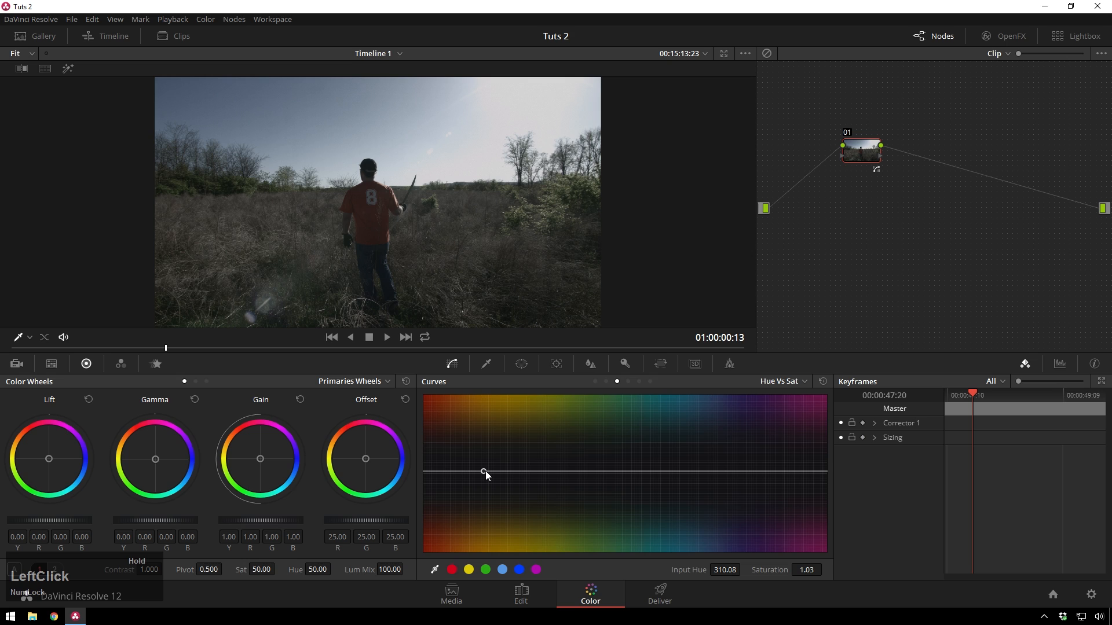
pyautogui.moveTo(485, 471); pyautogui.dragTo(488, 473)
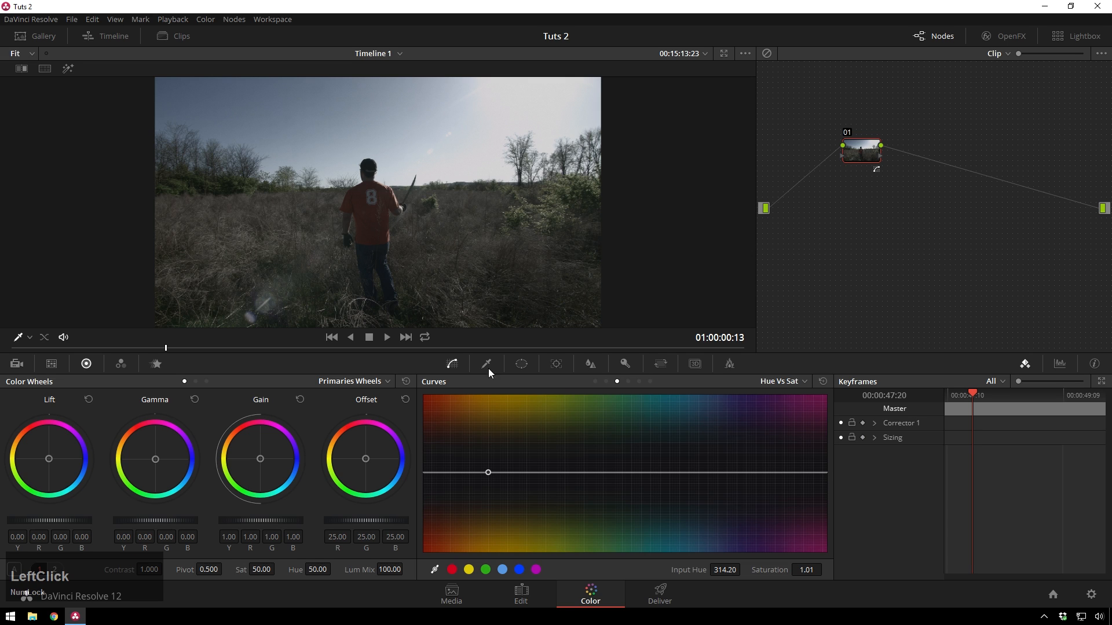
pyautogui.click(672, 471)
pyautogui.moveTo(629, 472); pyautogui.dragTo(572, 557)
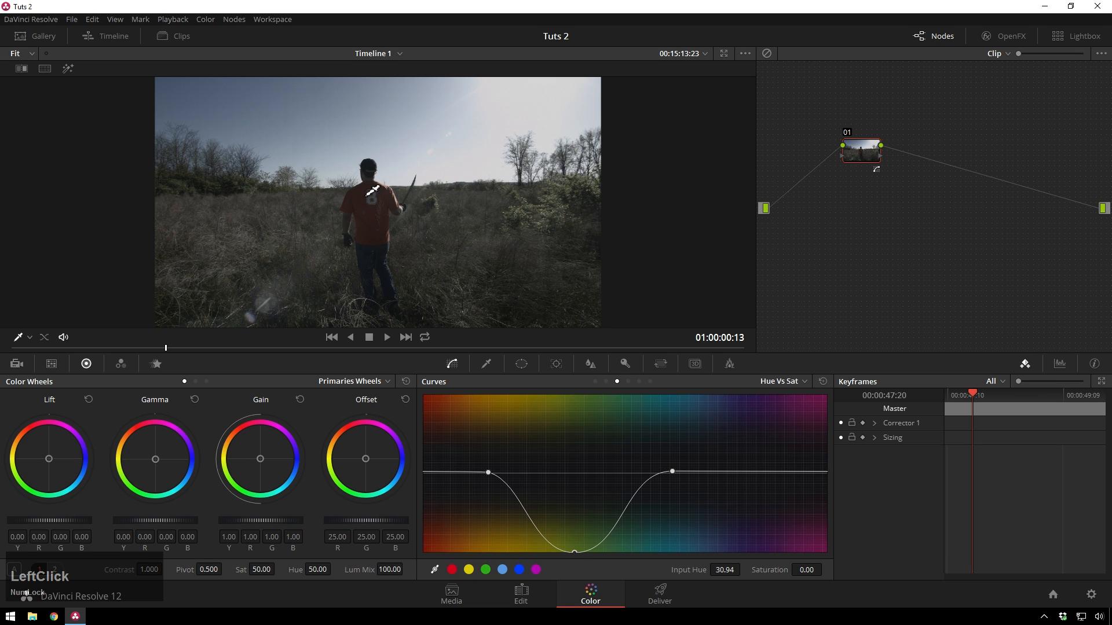
pyautogui.moveTo(490, 469); pyautogui.dragTo(482, 480)
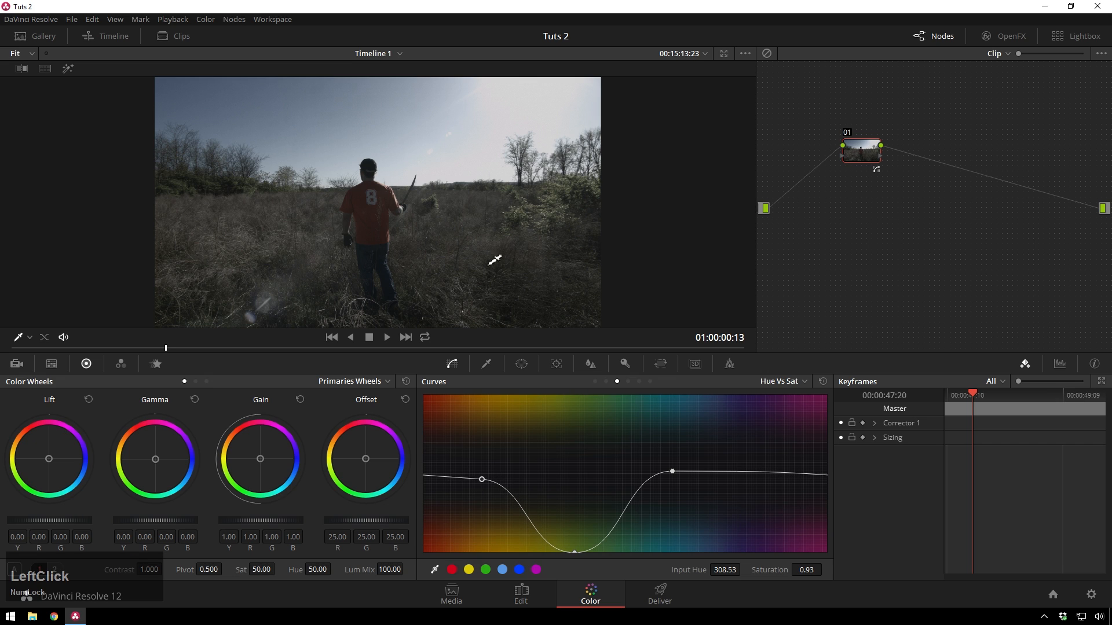
pyautogui.moveTo(249, 571); pyautogui.dragTo(278, 569)
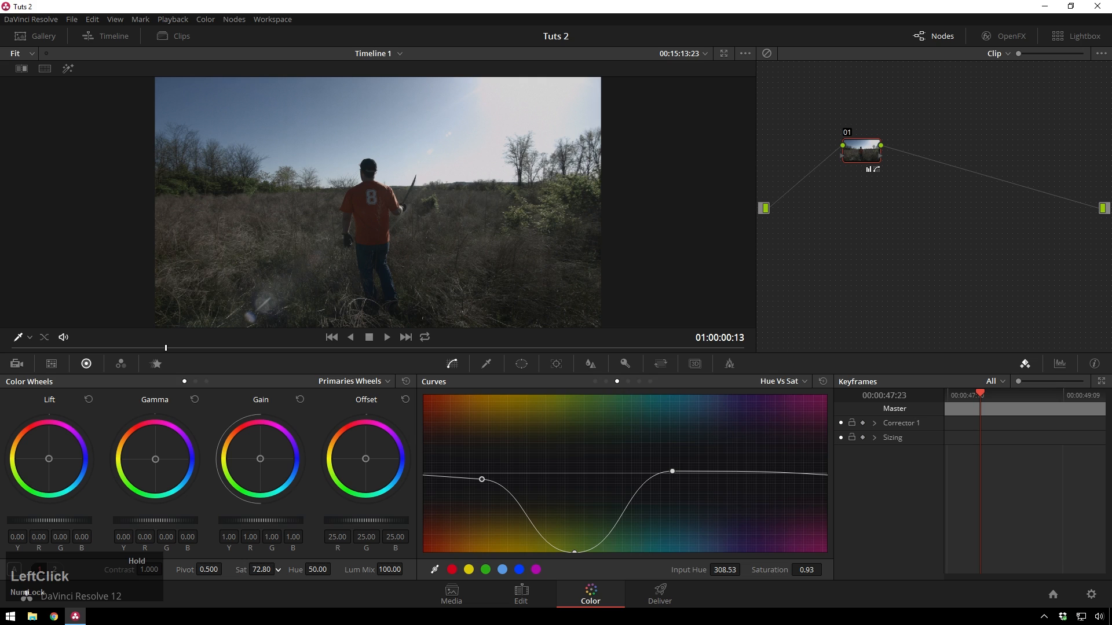
pyautogui.moveTo(277, 570); pyautogui.dragTo(243, 569)
# Move the first node toward the source input, then add a serial node after it and a layer node below that.
pyautogui.moveTo(866, 151); pyautogui.dragTo(826, 175)
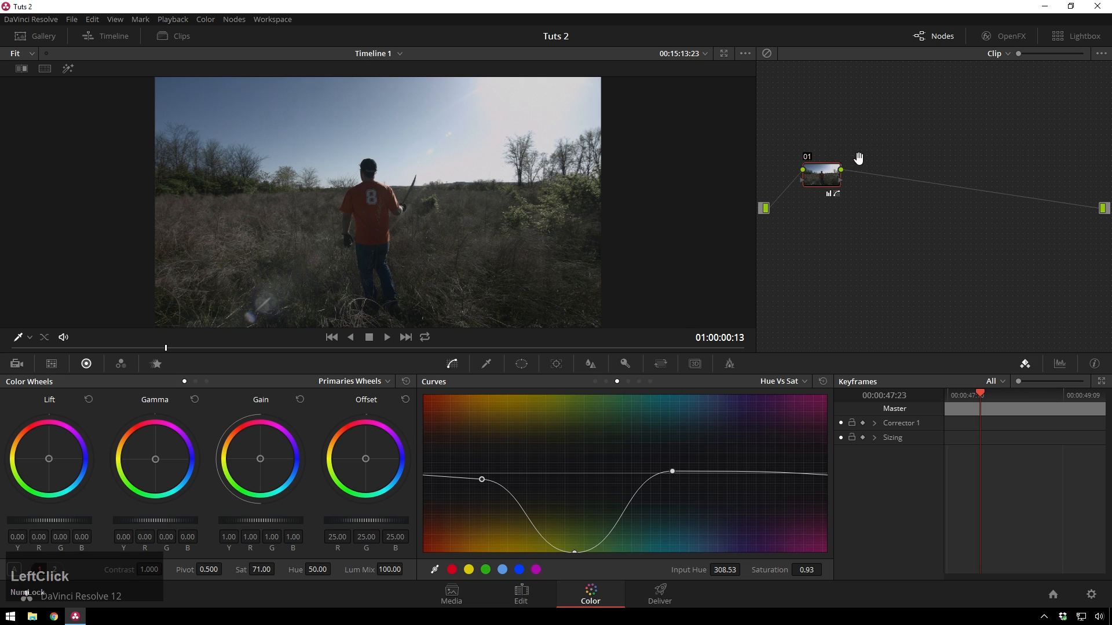
pyautogui.hotkey('alt', 's')
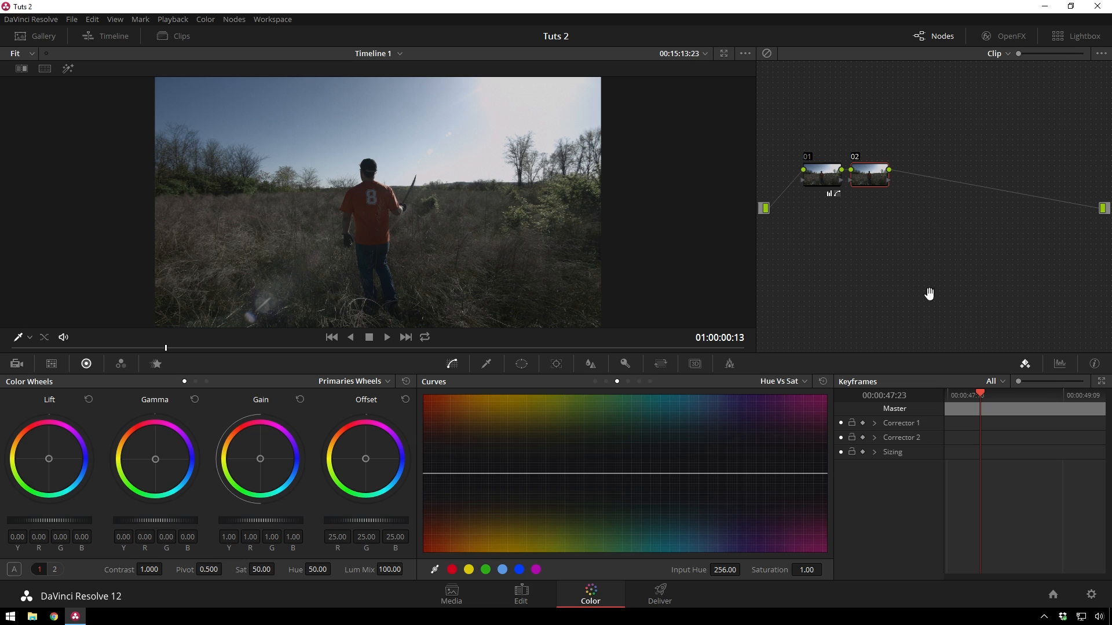
pyautogui.hotkey('alt', 'l')
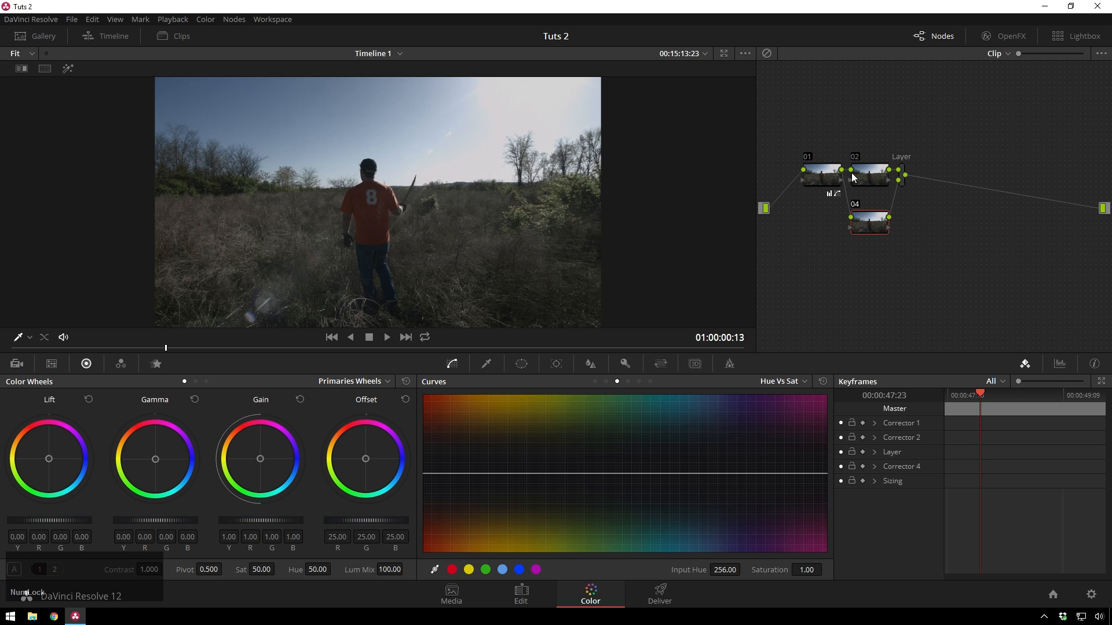
# Qualify the lower layer node by luminance only, with Low 53.5, High 57.2, low softness 3.7 and high softness 7.0, checking with Highlight.
pyautogui.click(872, 219)
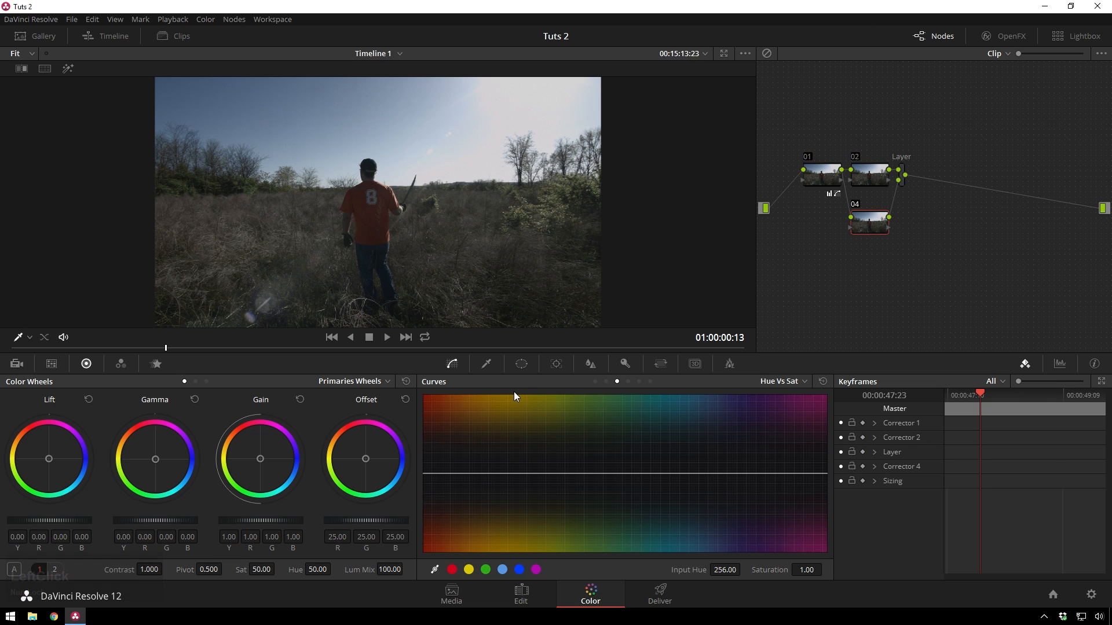
pyautogui.click(488, 365)
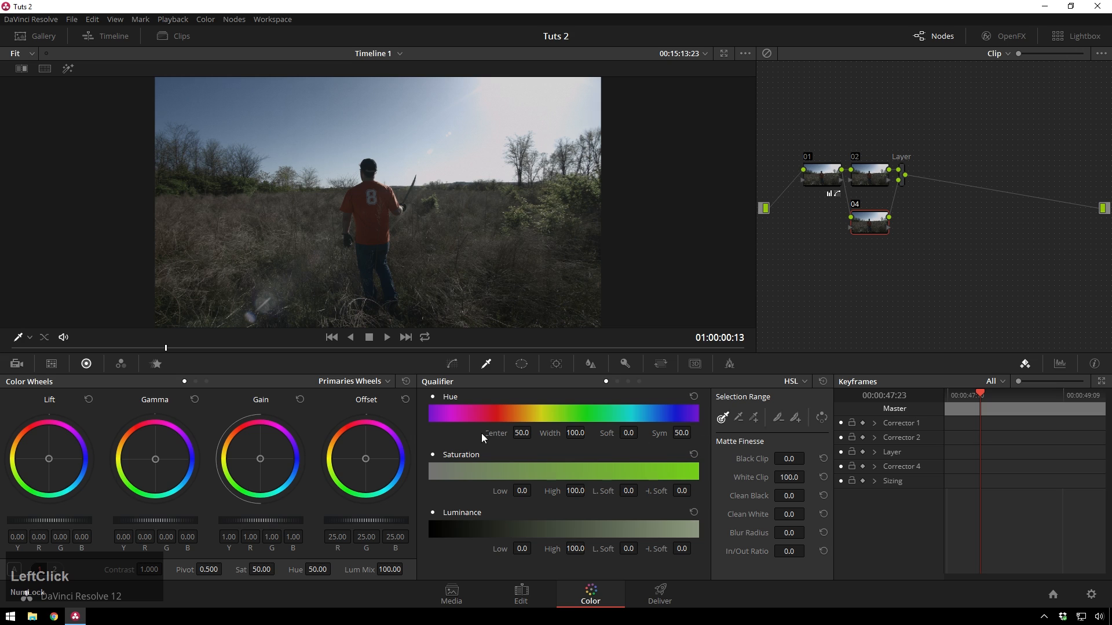
pyautogui.click(433, 454)
pyautogui.click(433, 397)
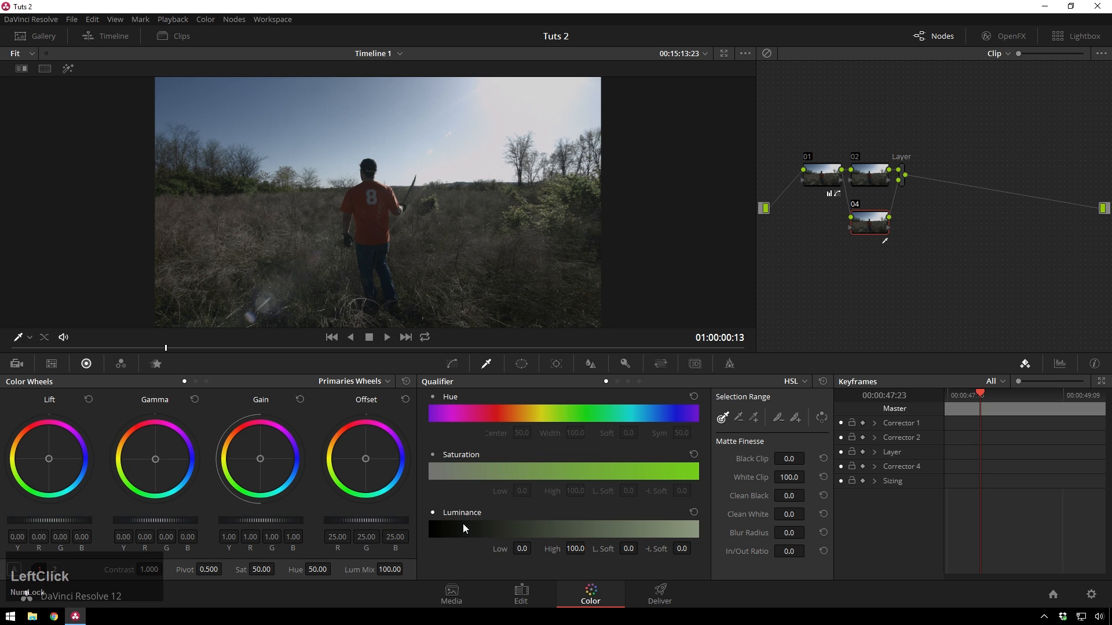
pyautogui.hotkey('shift', 'h')
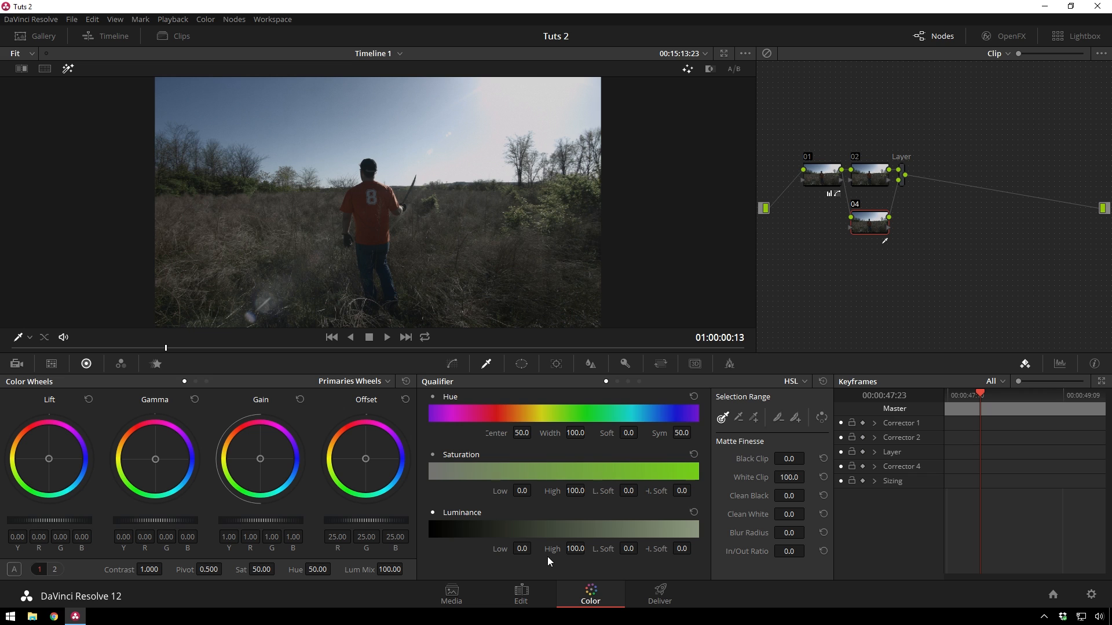
pyautogui.moveTo(521, 556)
pyautogui.mouseDown()
pyautogui.moveTo(534, 547)
pyautogui.moveTo(585, 557)
pyautogui.moveTo(509, 557)
pyautogui.mouseUp()
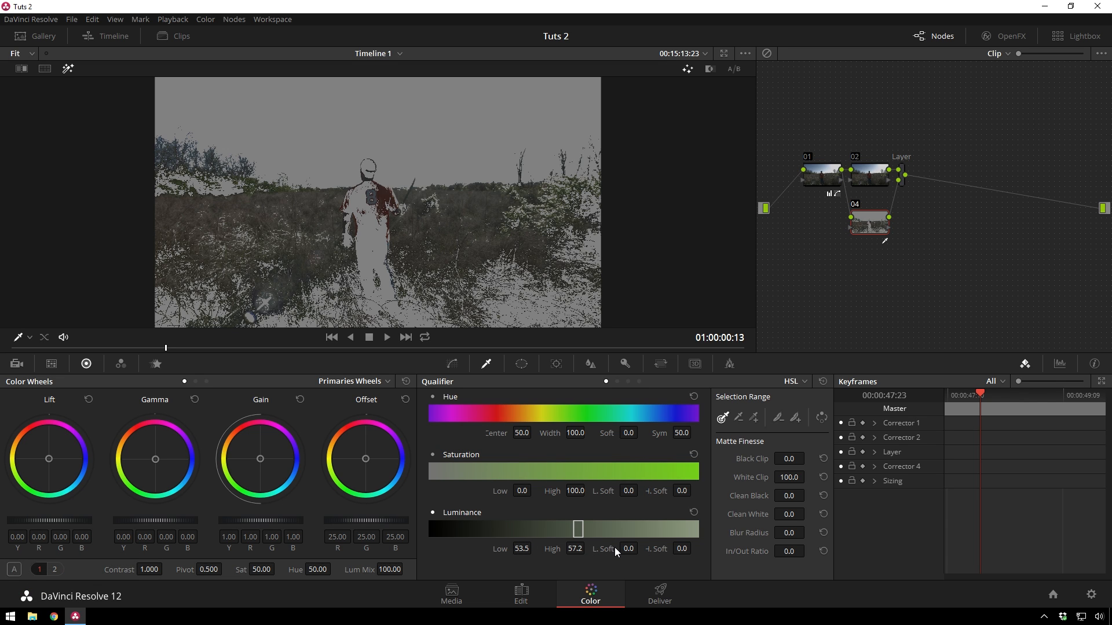
pyautogui.moveTo(614, 548); pyautogui.dragTo(692, 548)
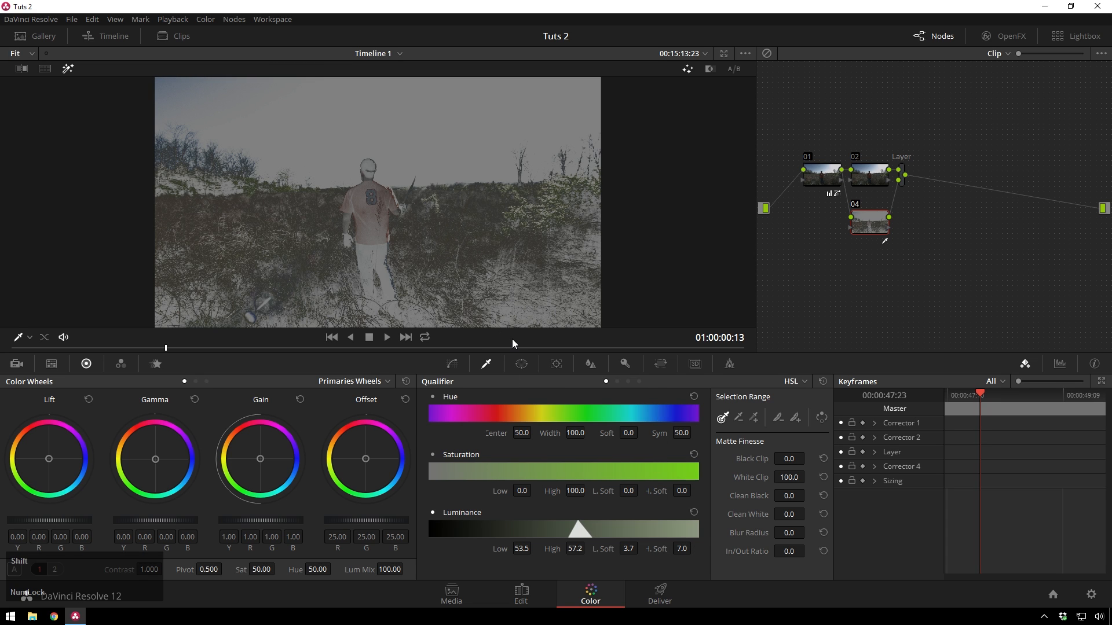
pyautogui.hotkey('shift', 'h')
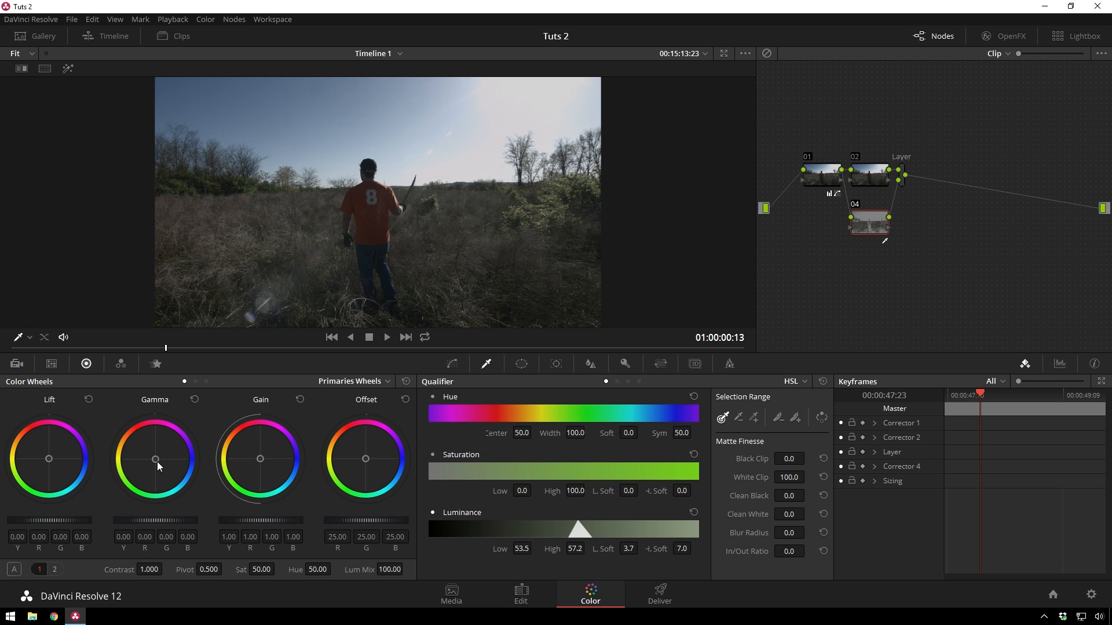
# Push the lower layer node's gamma slightly toward blue (red -0.01, blue 0.02) and set its saturation to 41.60.
pyautogui.moveTo(157, 461); pyautogui.dragTo(164, 468)
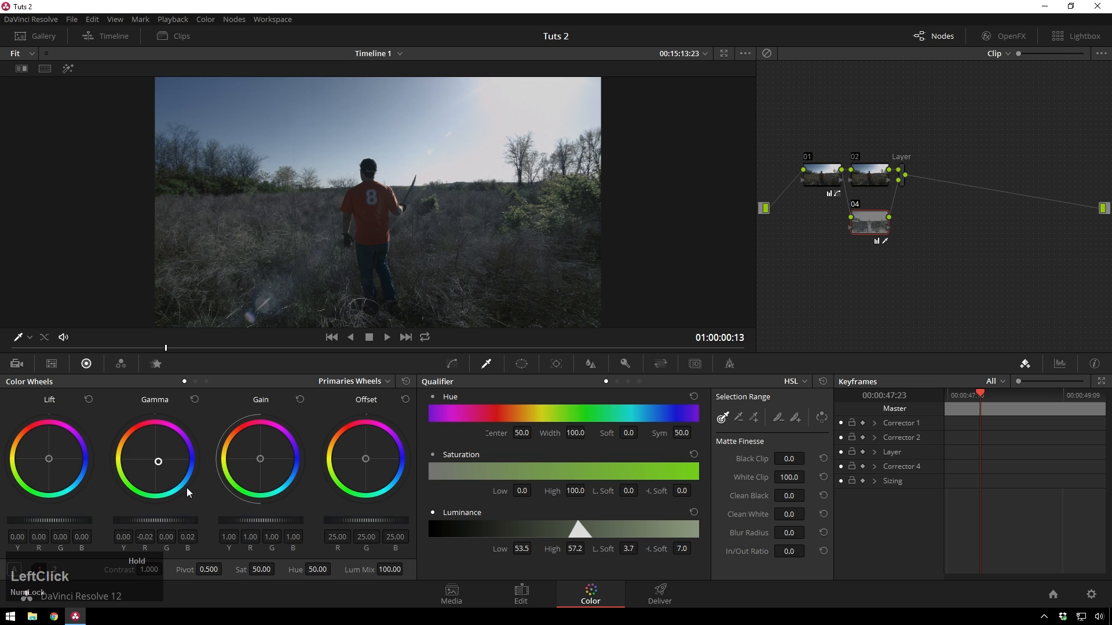
pyautogui.moveTo(177, 482); pyautogui.dragTo(178, 481)
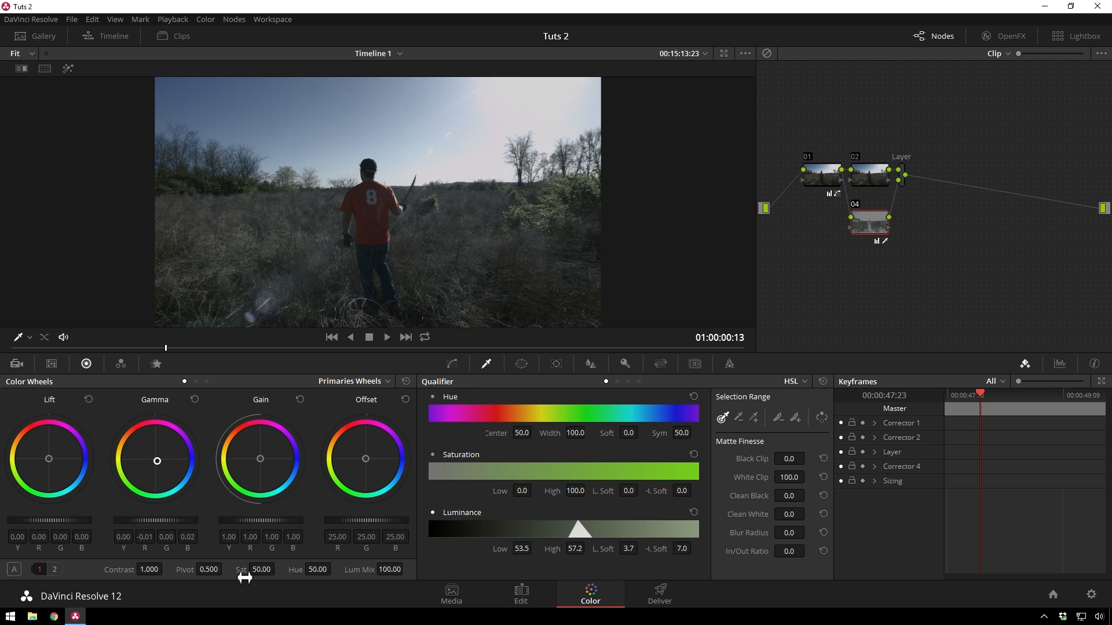
pyautogui.moveTo(258, 570); pyautogui.dragTo(246, 569)
# Add a serial node after the layer mixer and add contrast with its luma curve, lowering the shadows and holding the midtones.
pyautogui.click(902, 183)
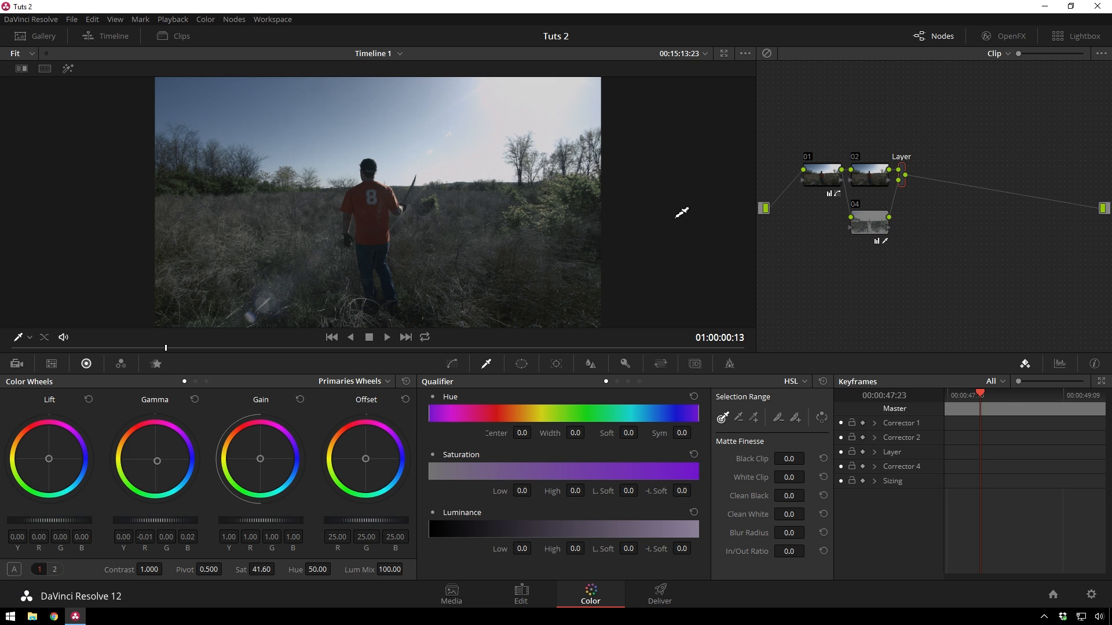
pyautogui.hotkey('alt', 's')
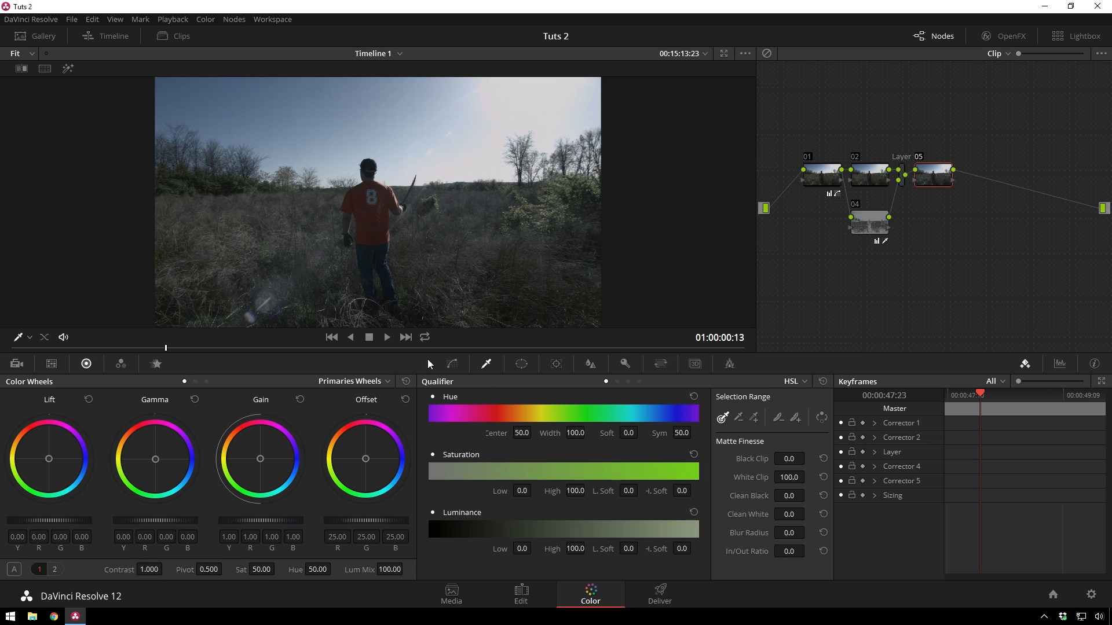
pyautogui.click(452, 364)
pyautogui.click(596, 381)
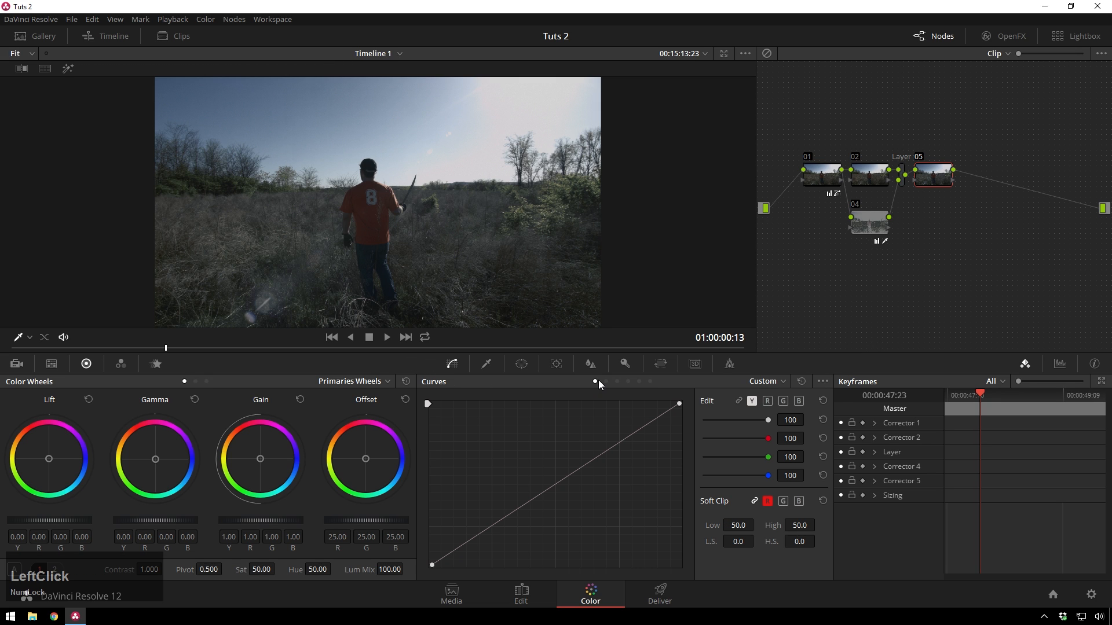
pyautogui.click(461, 551)
pyautogui.click(526, 505)
pyautogui.moveTo(504, 520); pyautogui.dragTo(529, 498)
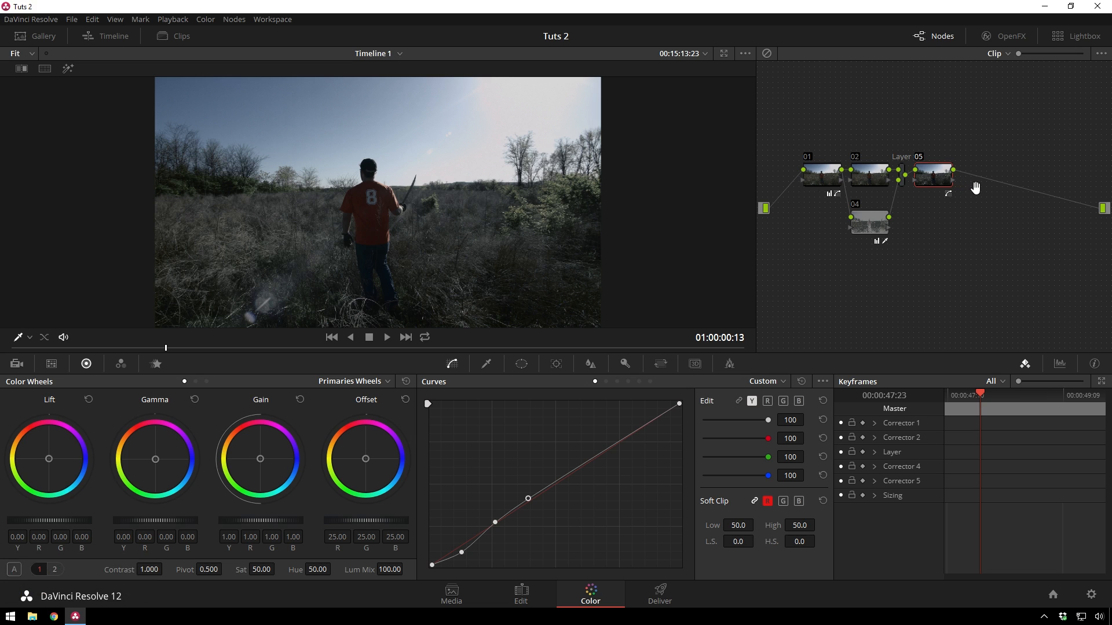
# Add another serial node with a circular window around the man, enlarged to slightly over frame height at pan 50.57, tilt 49.58.
pyautogui.hotkey('alt', 's')
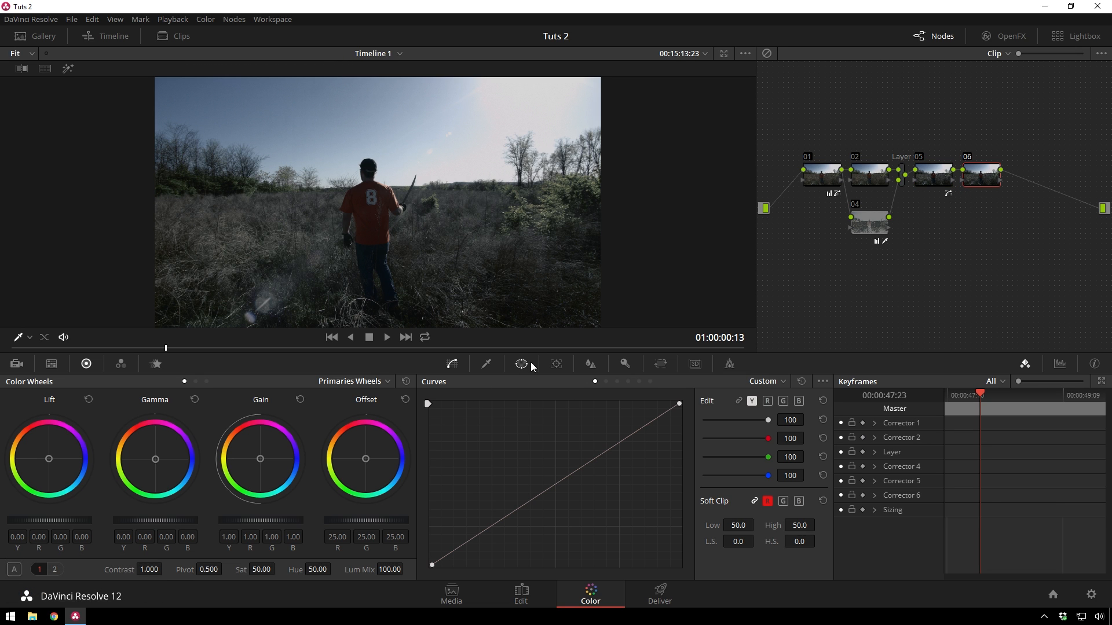
pyautogui.click(521, 364)
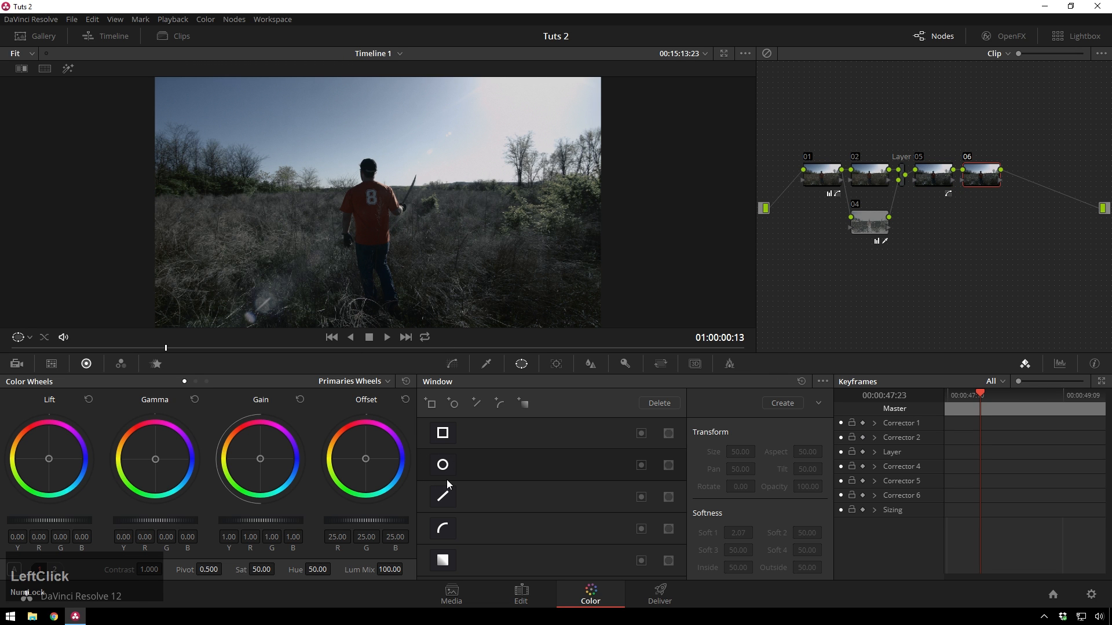
pyautogui.click(442, 465)
pyautogui.scroll(-4, 442, 219)
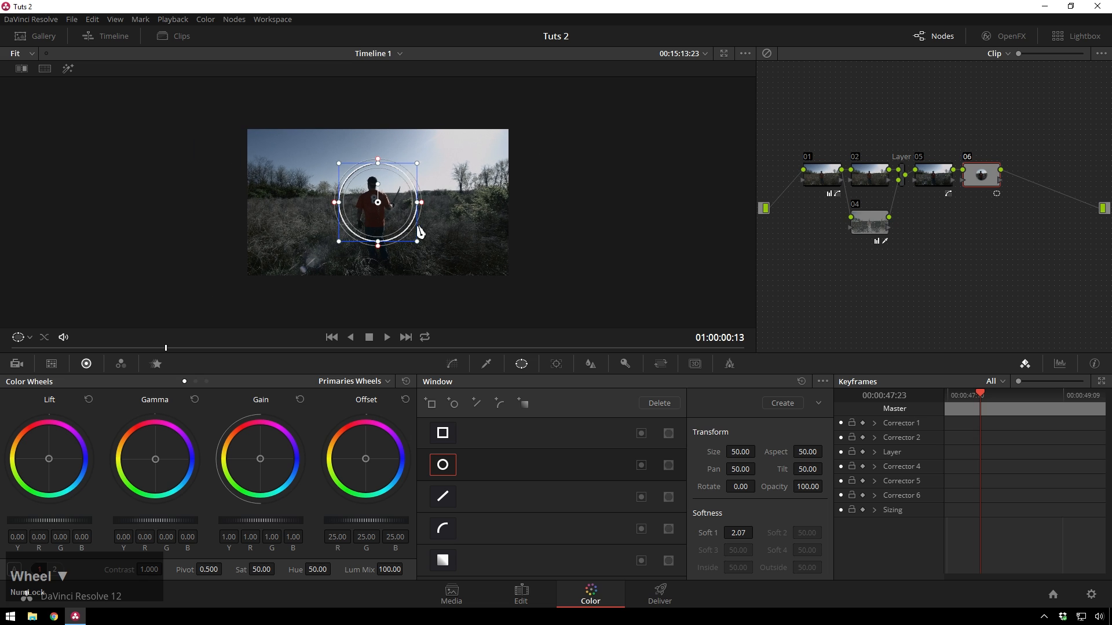
pyautogui.click(419, 250)
pyautogui.moveTo(419, 250); pyautogui.dragTo(450, 295)
pyautogui.moveTo(437, 203)
pyautogui.mouseDown()
pyautogui.moveTo(446, 218)
pyautogui.moveTo(446, 207)
pyautogui.mouseUp()
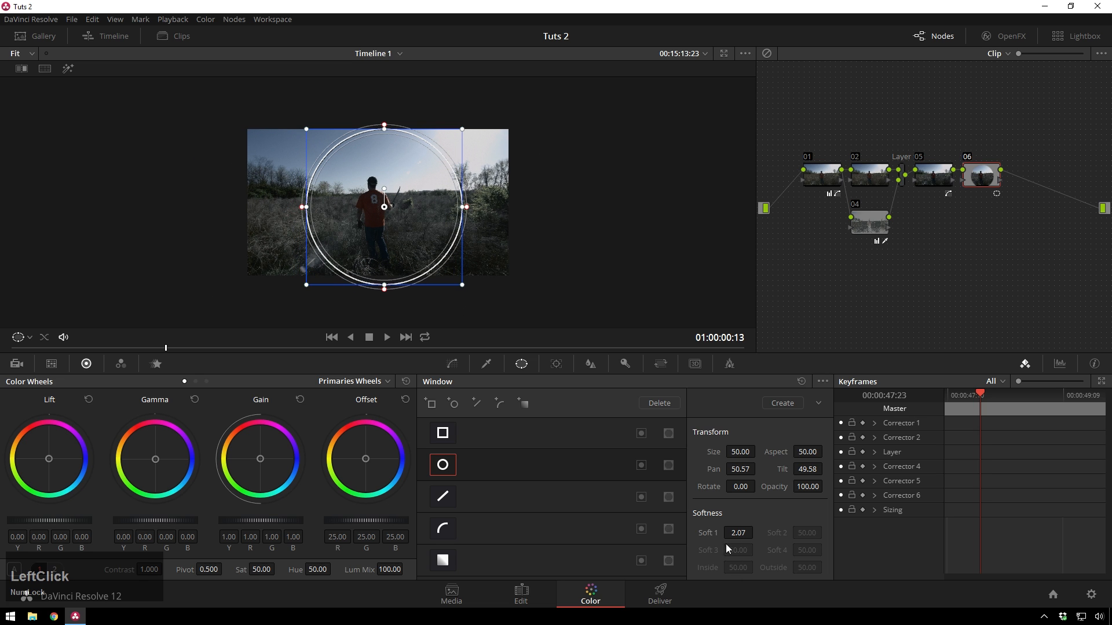
# Soften the circular window to Soft 1 24.75 and enlarge it beyond the frame height at pan 50.16, tilt 49.43.
pyautogui.moveTo(723, 534); pyautogui.dragTo(778, 532)
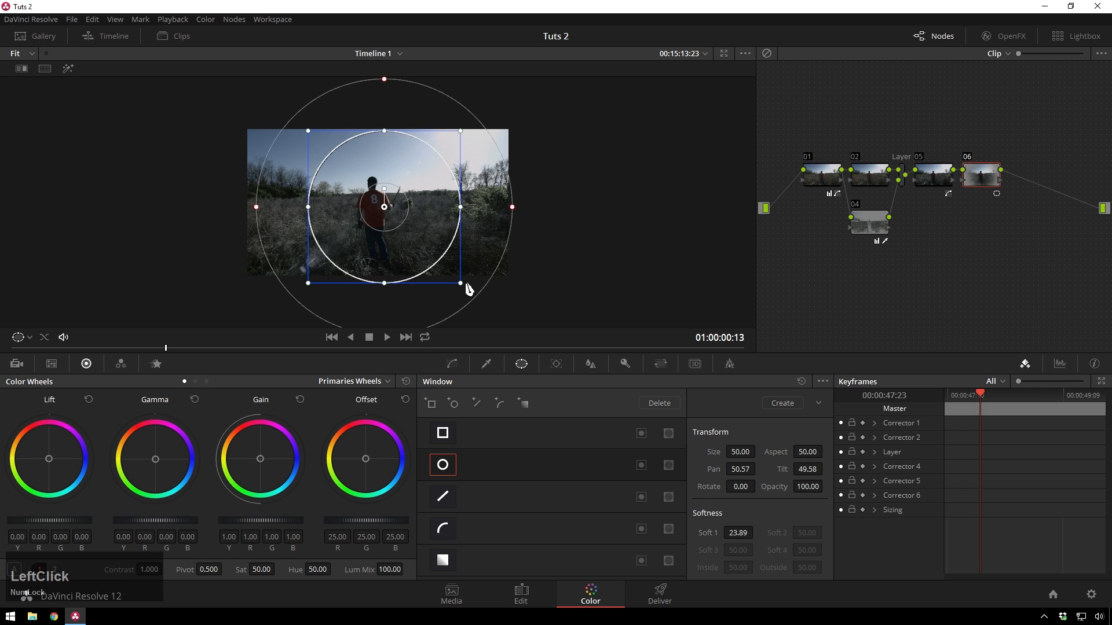
pyautogui.moveTo(460, 283); pyautogui.dragTo(486, 308)
pyautogui.moveTo(438, 255); pyautogui.dragTo(435, 256)
pyautogui.moveTo(732, 533); pyautogui.dragTo(734, 532)
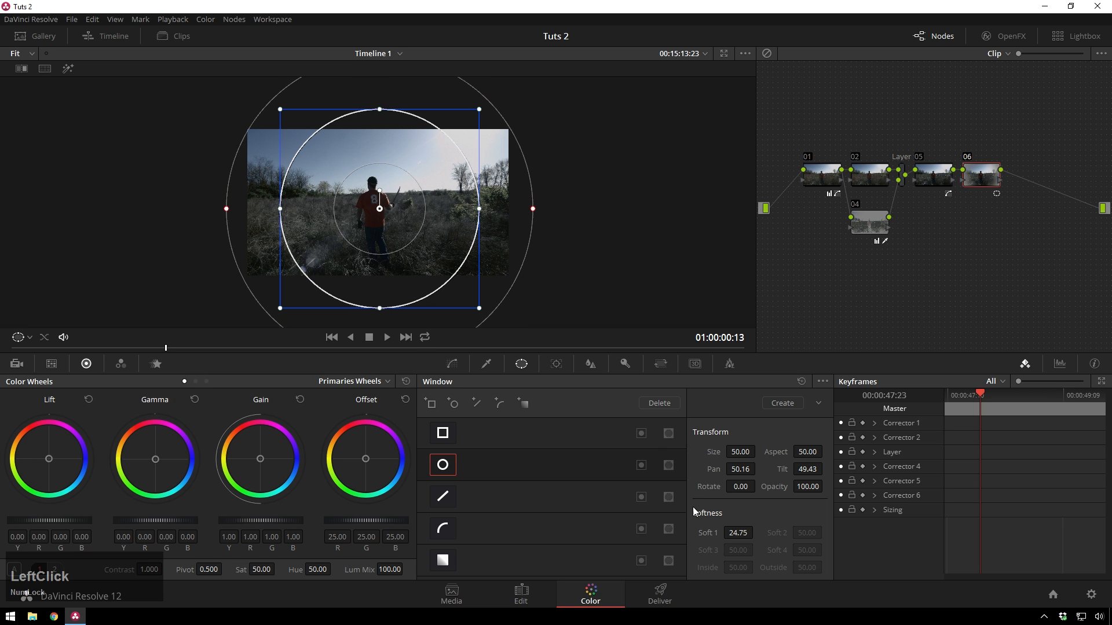
# Invert the circular window and lower the node's gamma to -0.04 on all channels to darken the area around the man.
pyautogui.click(642, 467)
pyautogui.scroll(-1, 162, 520)
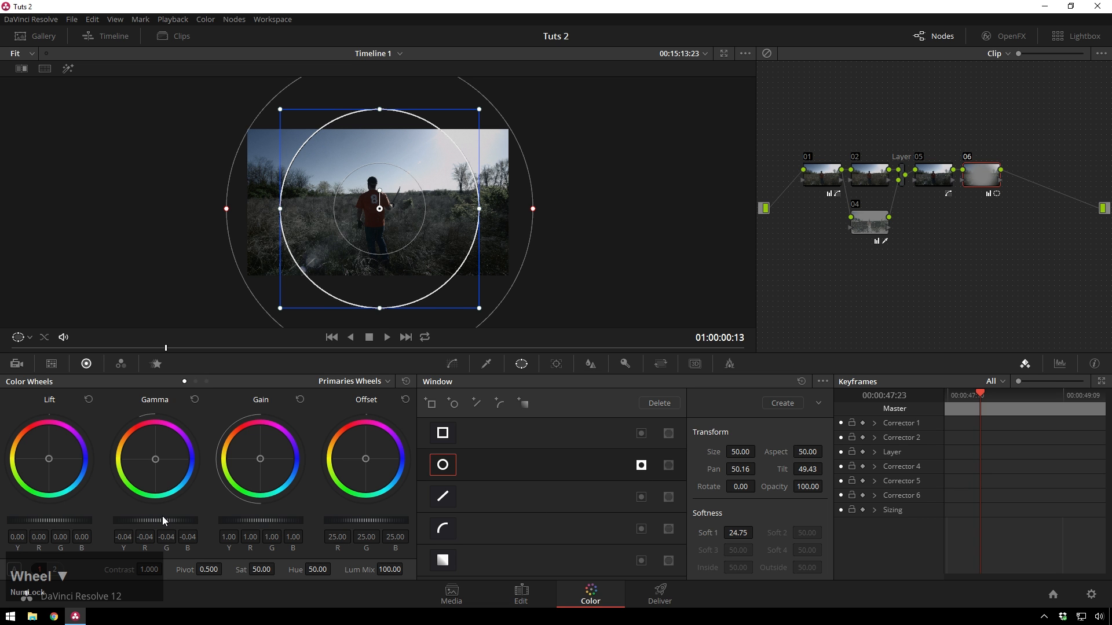
pyautogui.scroll(7, 376, 232)
pyautogui.scroll(-1, 363, 249)
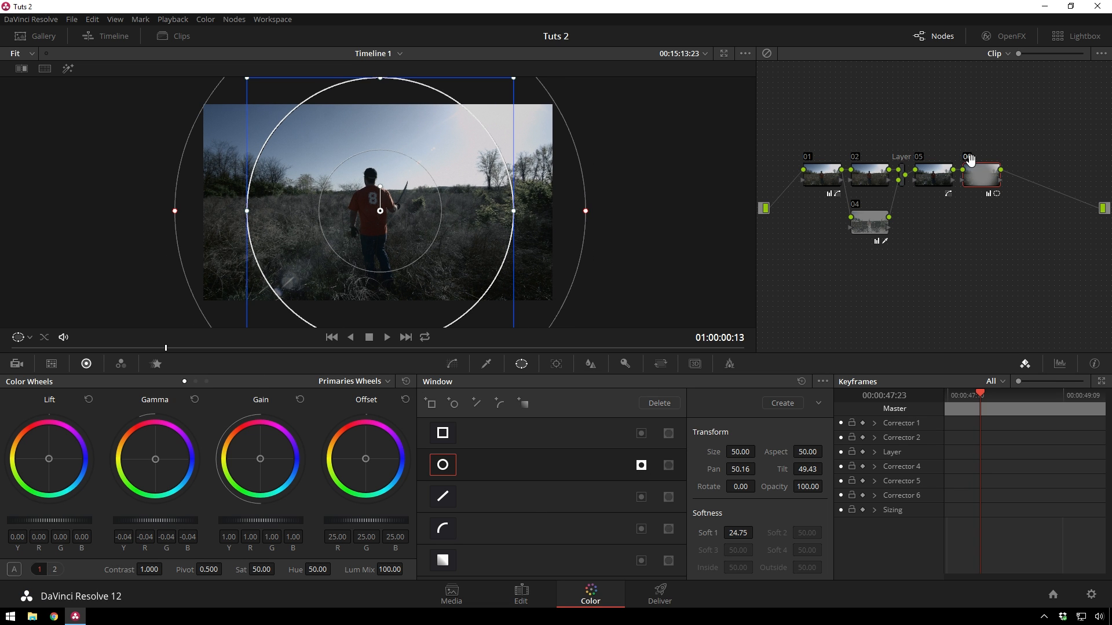
# Add a parallel node to the circular-window node with a rectangular window wider than the frame, spanning the treeline down to the man's legs.
pyautogui.hotkey('alt', 'l')
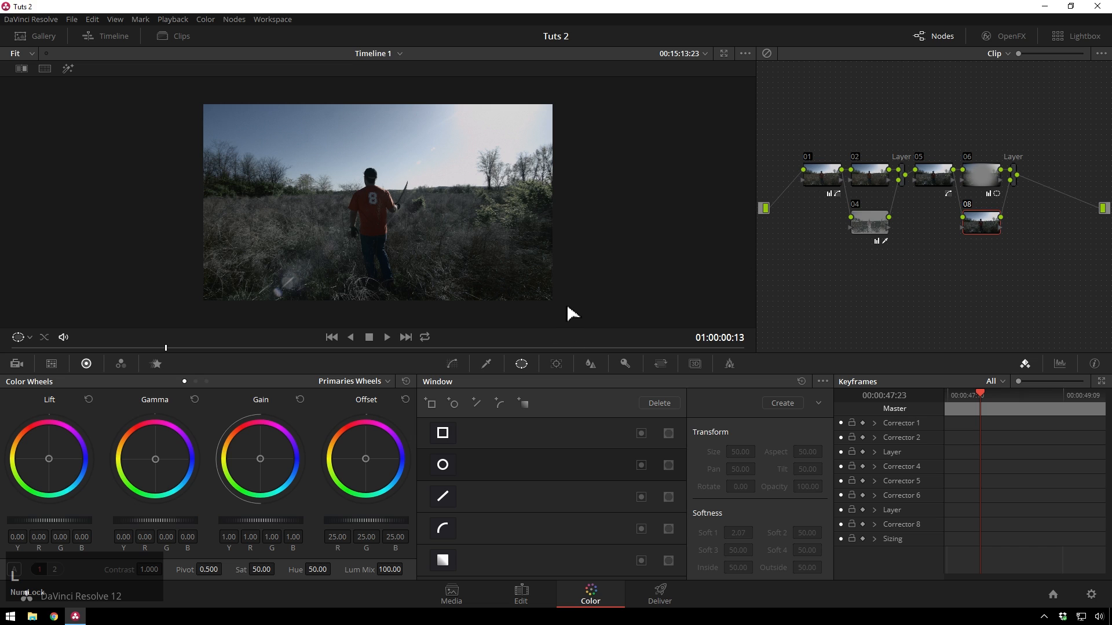
pyautogui.hotkey('ctrl', 'z')
pyautogui.hotkey('alt', 'p')
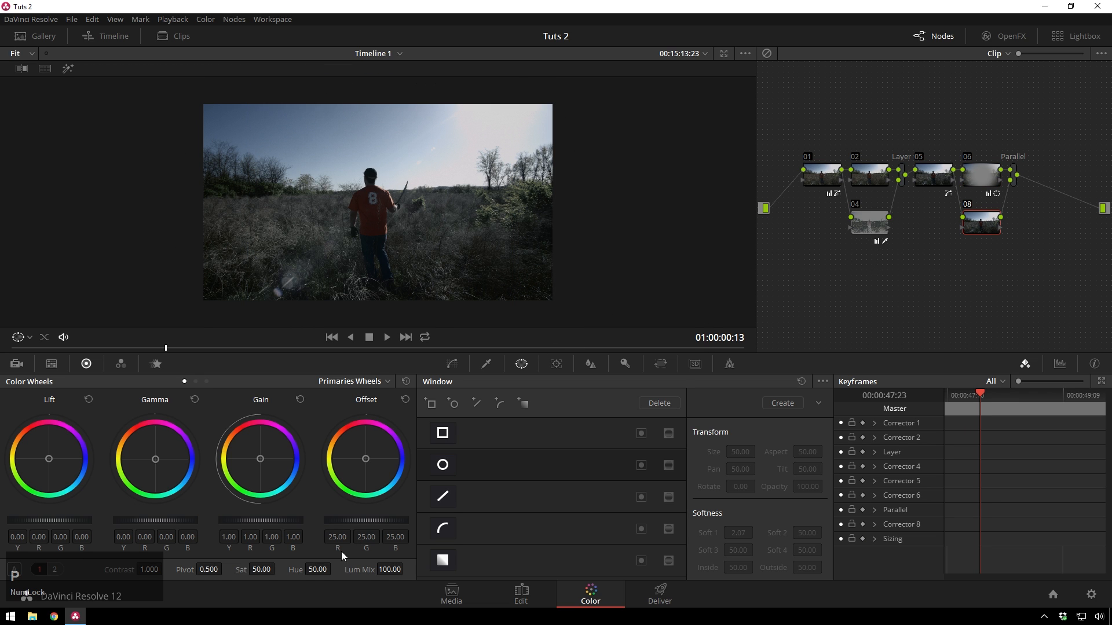
pyautogui.click(455, 440)
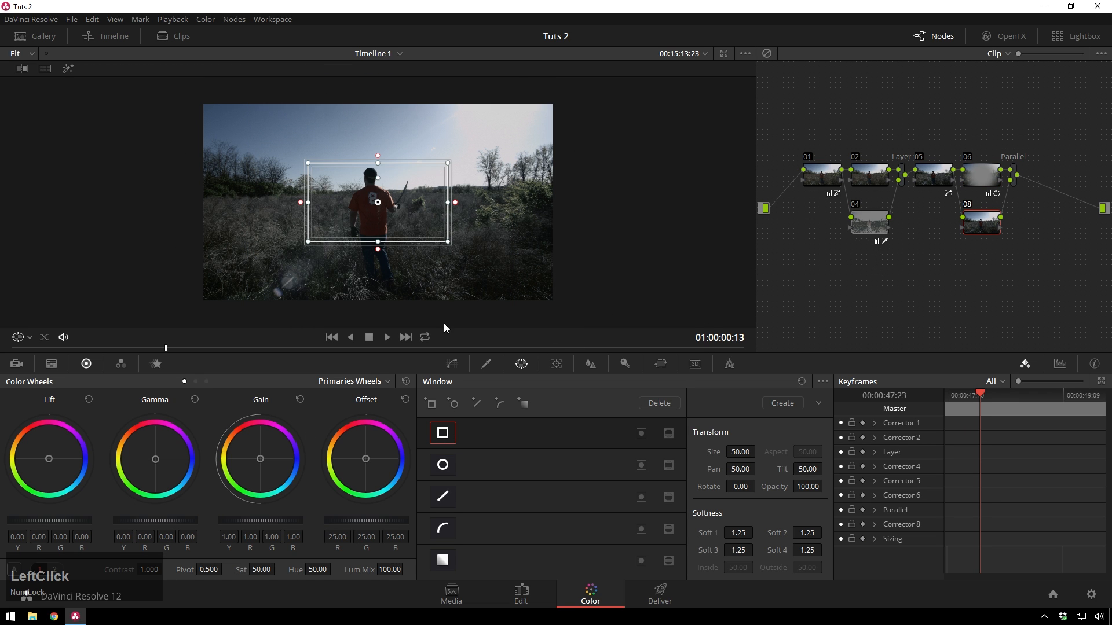
pyautogui.moveTo(449, 203); pyautogui.dragTo(537, 202)
pyautogui.click(378, 165)
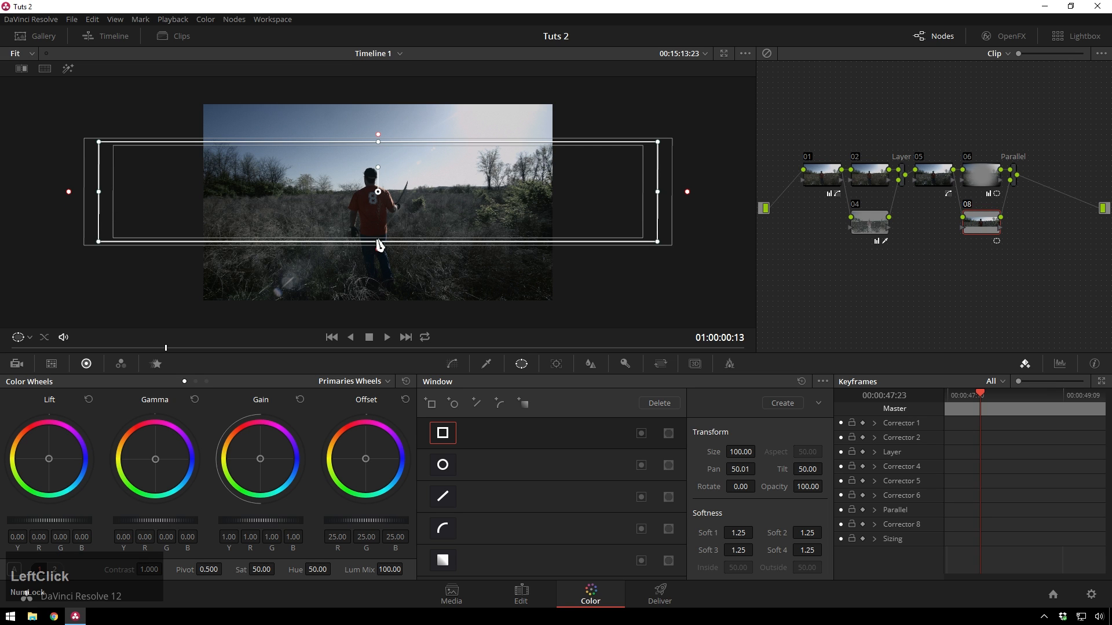
pyautogui.moveTo(379, 243); pyautogui.dragTo(380, 264)
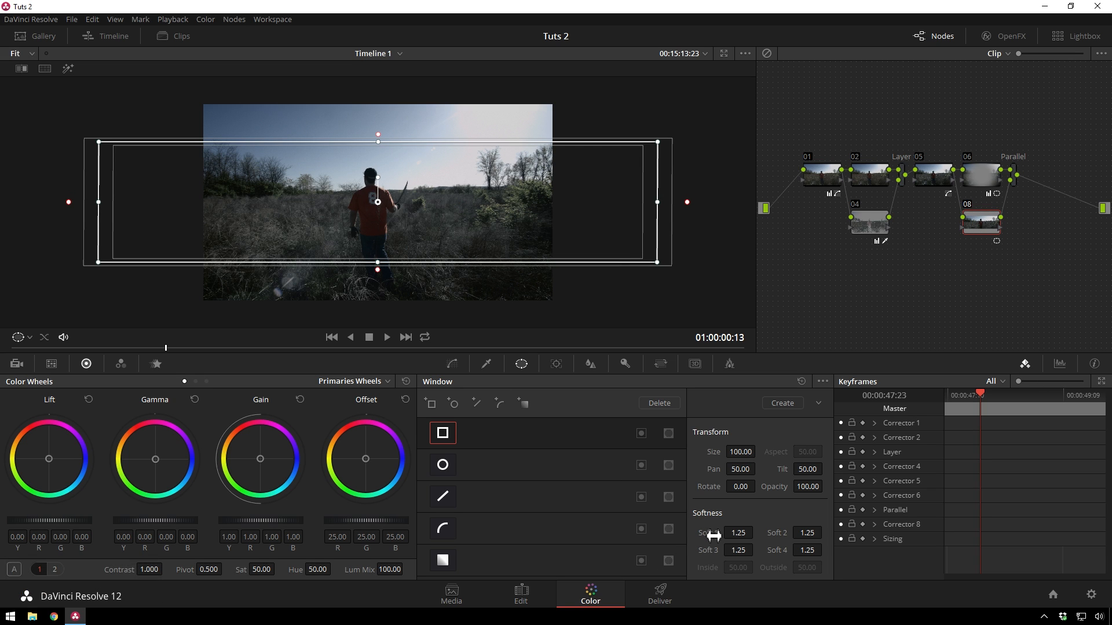
# Feather the rectangular window with Soft 1 2.29, Soft 2 9.55 and Soft 4 9.15.
pyautogui.moveTo(714, 536)
pyautogui.mouseDown()
pyautogui.moveTo(738, 537)
pyautogui.moveTo(727, 536)
pyautogui.mouseUp()
pyautogui.moveTo(373, 134); pyautogui.dragTo(384, 116)
pyautogui.moveTo(372, 270); pyautogui.dragTo(376, 298)
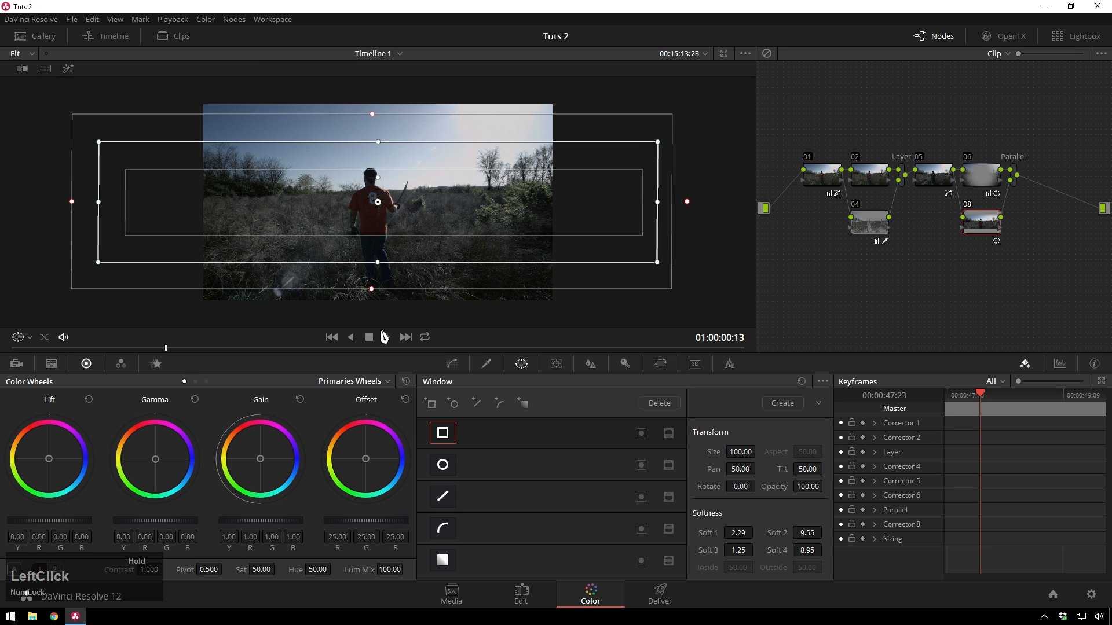
# Invert the rectangular window, lower the parallel node's gamma to -0.04 on all channels, and view the result without the window outline.
pyautogui.click(641, 433)
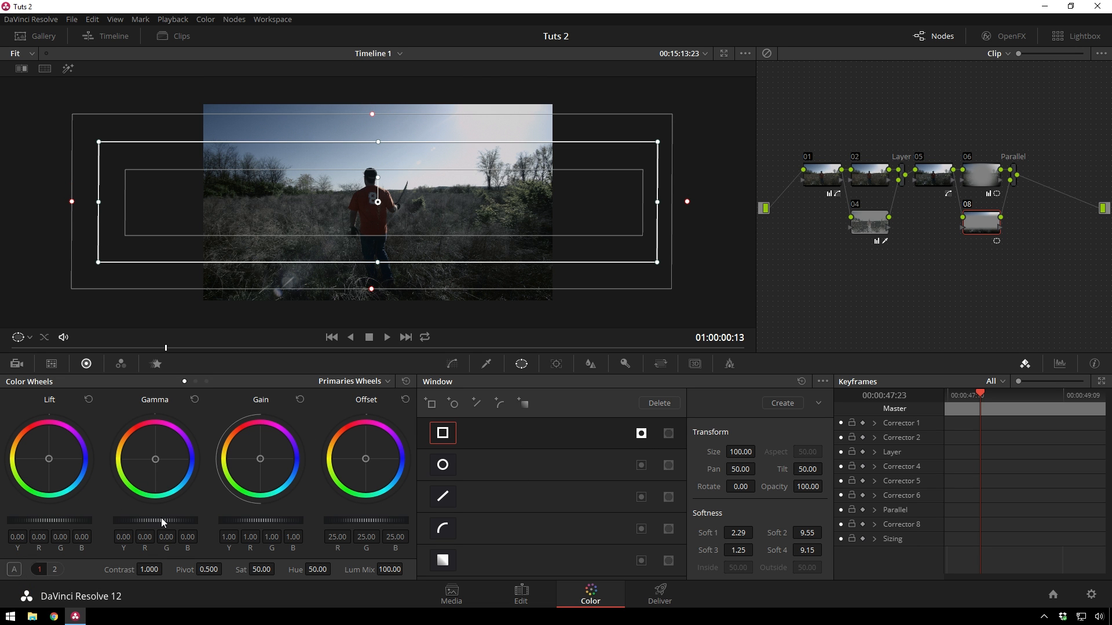
pyautogui.scroll(-2, 161, 517)
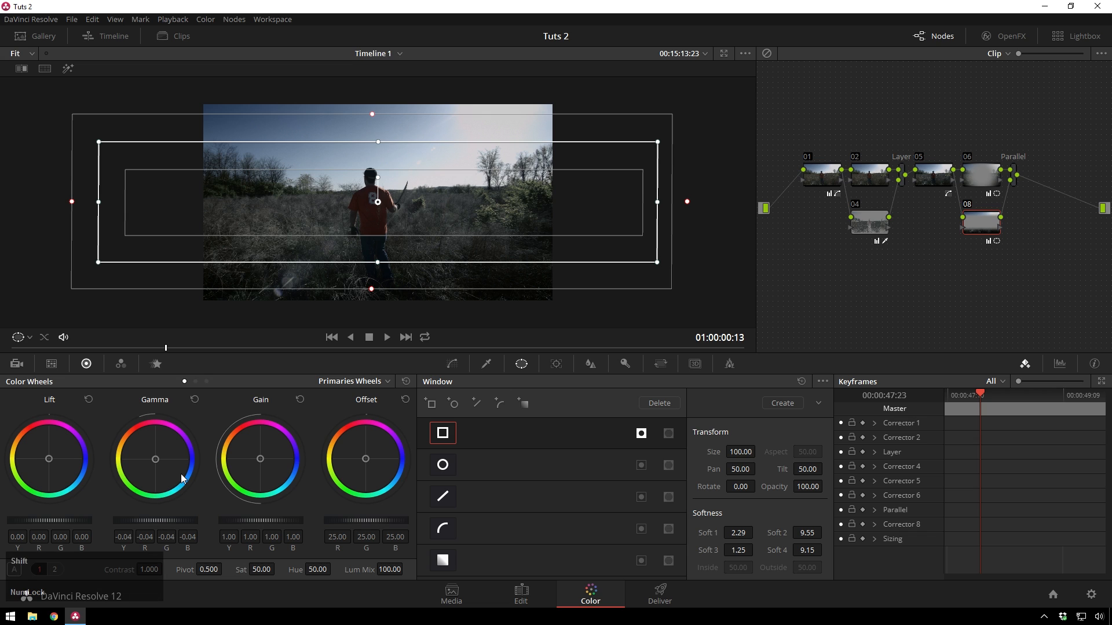
pyautogui.scroll(1, 353, 205)
pyautogui.scroll(-1, 353, 206)
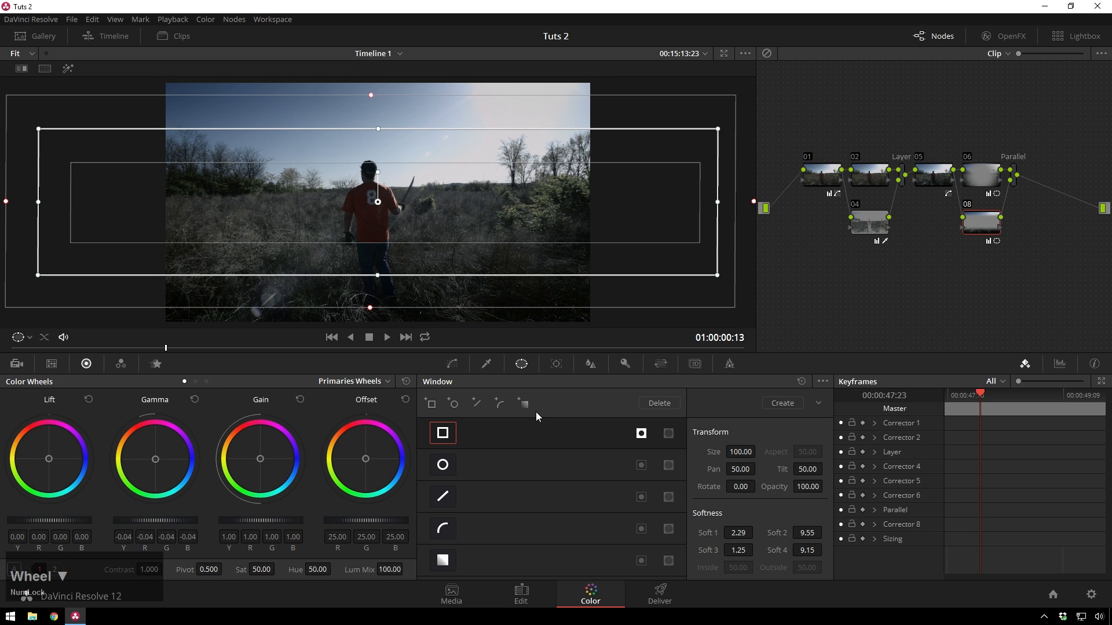
pyautogui.click(452, 363)
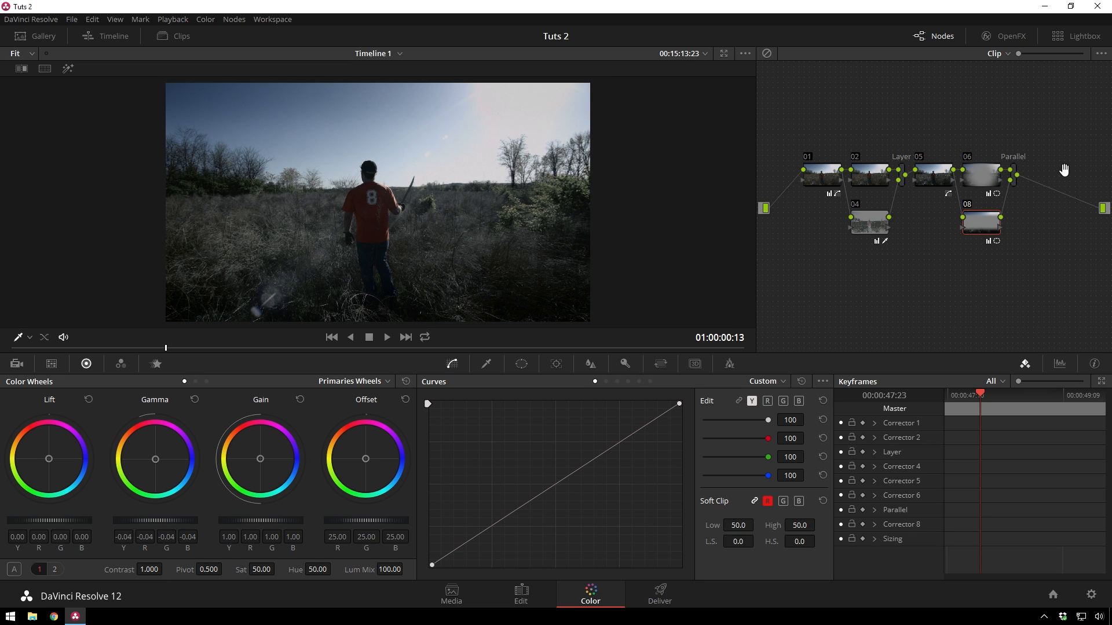
# Shift the nodes closer together toward the source to make room after the parallel mixer.
pyautogui.click(1016, 181)
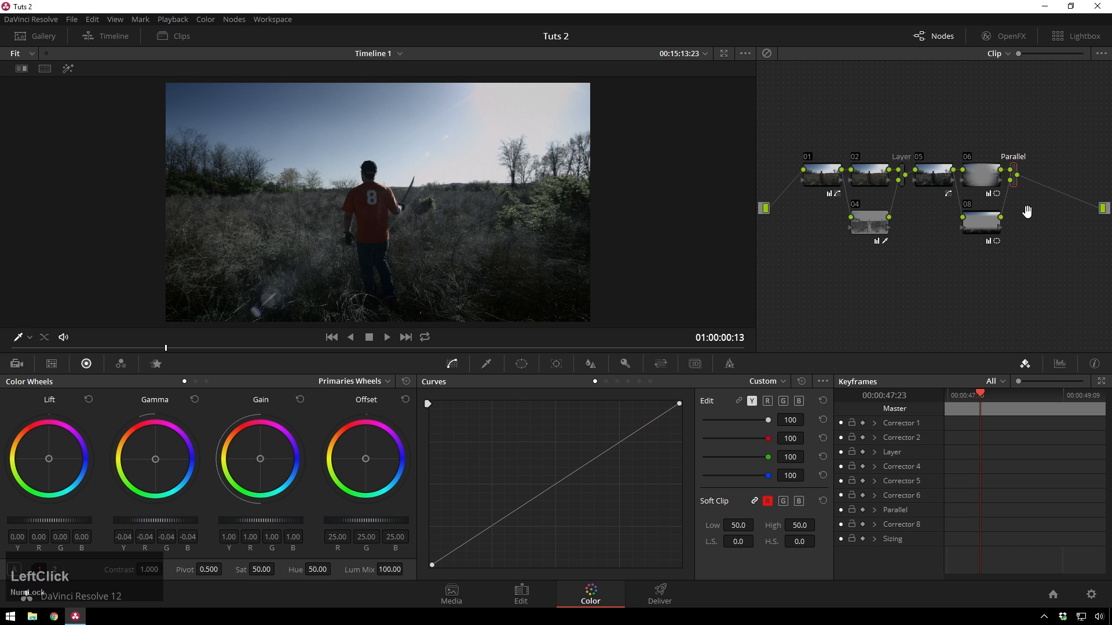
pyautogui.moveTo(814, 182); pyautogui.dragTo(837, 185)
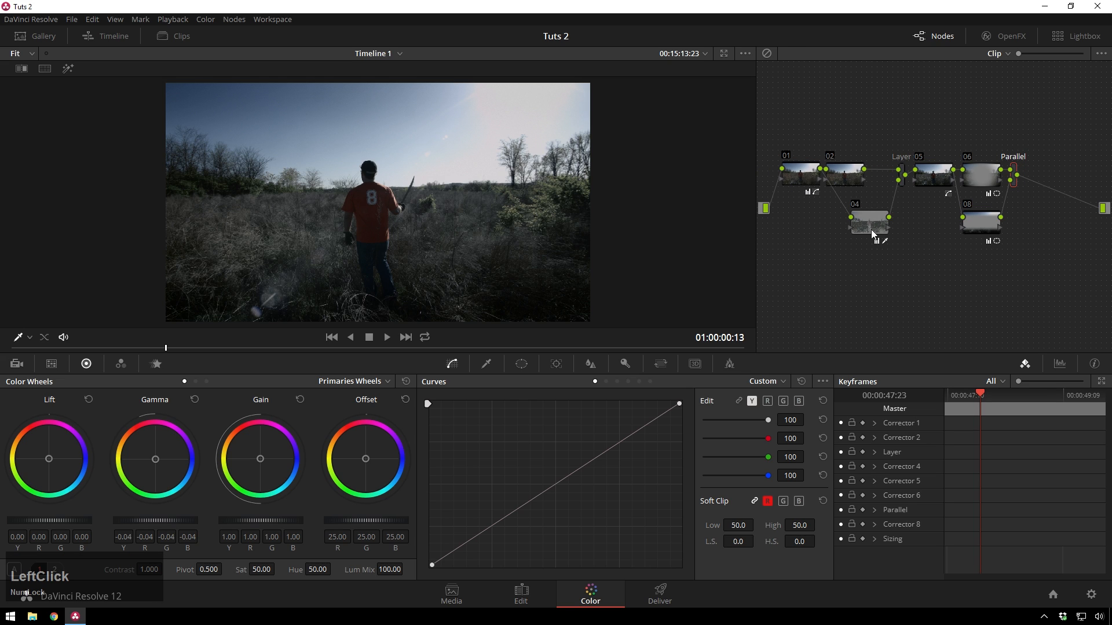
pyautogui.moveTo(870, 229); pyautogui.dragTo(855, 228)
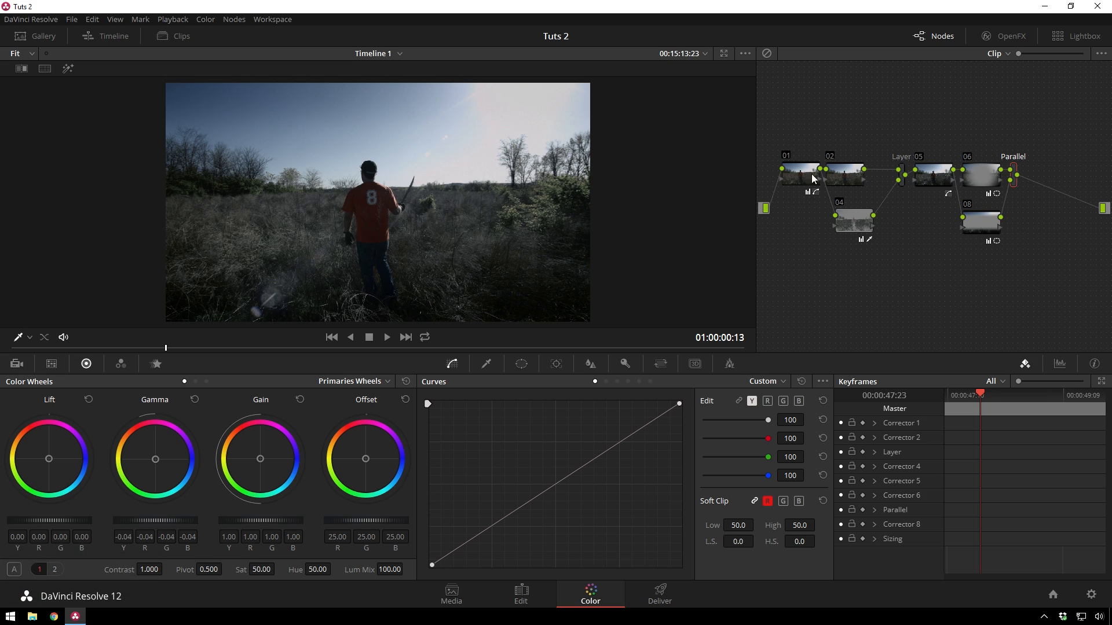
pyautogui.moveTo(902, 183)
pyautogui.mouseDown()
pyautogui.moveTo(886, 181)
pyautogui.moveTo(924, 183)
pyautogui.mouseUp()
pyautogui.moveTo(993, 230); pyautogui.dragTo(948, 228)
pyautogui.moveTo(974, 168); pyautogui.dragTo(943, 165)
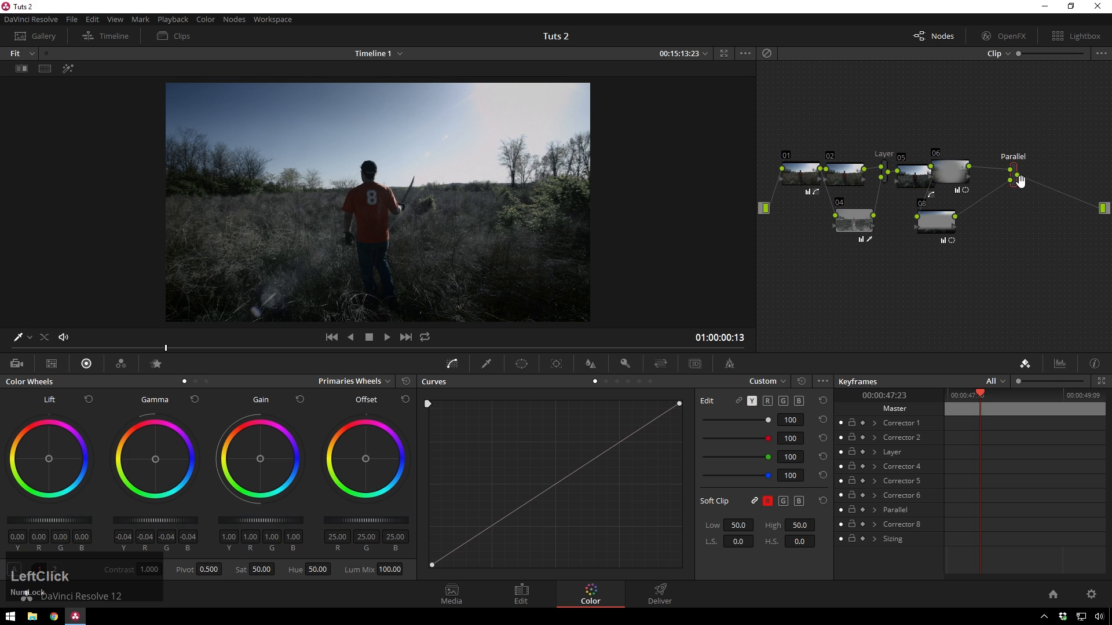
# Add a serial node after the parallel mixer and set its contrast to 0.802.
pyautogui.hotkey('alt', 's')
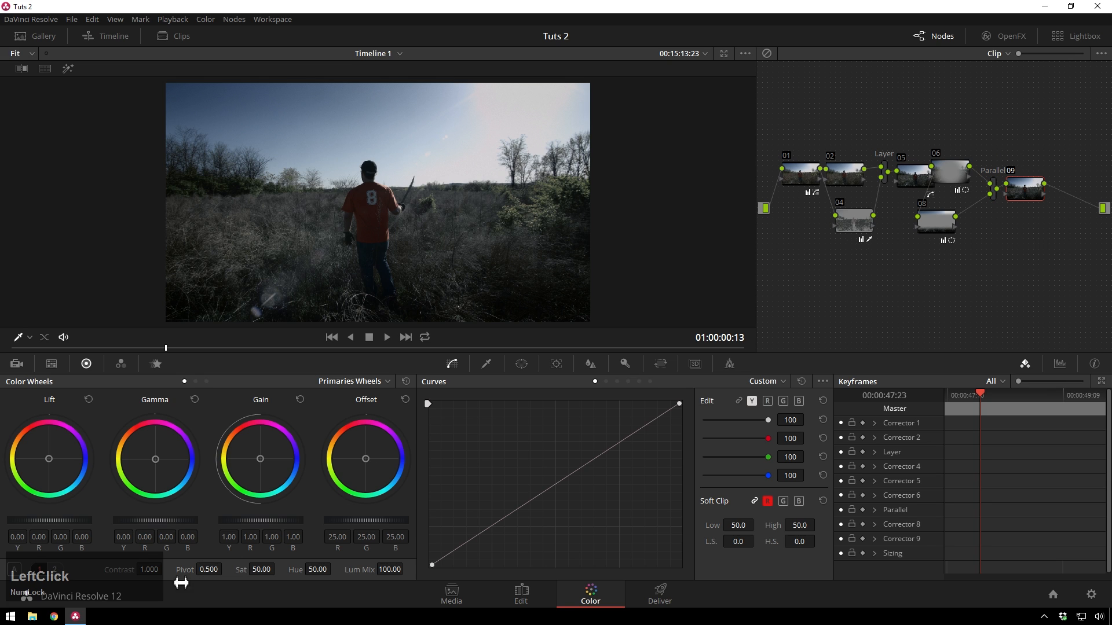
pyautogui.moveTo(147, 570); pyautogui.dragTo(122, 573)
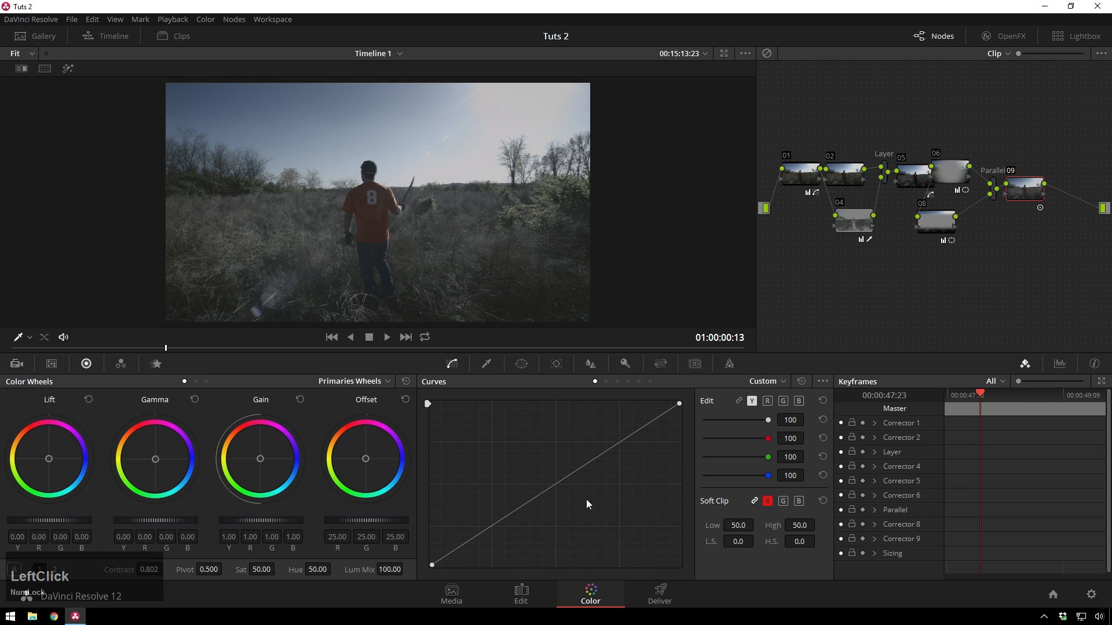
# On the last node, steepen the luma curve alone with raised midtones, and tint the gain toward blue with red 0.97 and blue 1.04.
pyautogui.click(752, 401)
pyautogui.rightClick(459, 555)
pyautogui.moveTo(433, 561); pyautogui.dragTo(453, 569)
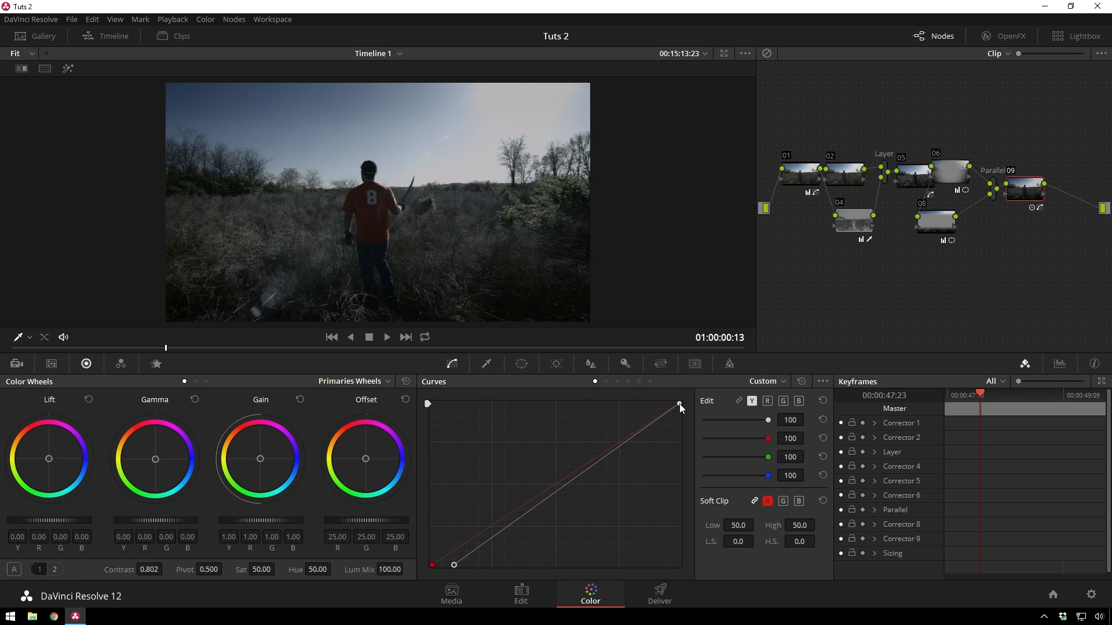
pyautogui.moveTo(679, 404); pyautogui.dragTo(657, 409)
pyautogui.moveTo(536, 502); pyautogui.dragTo(516, 510)
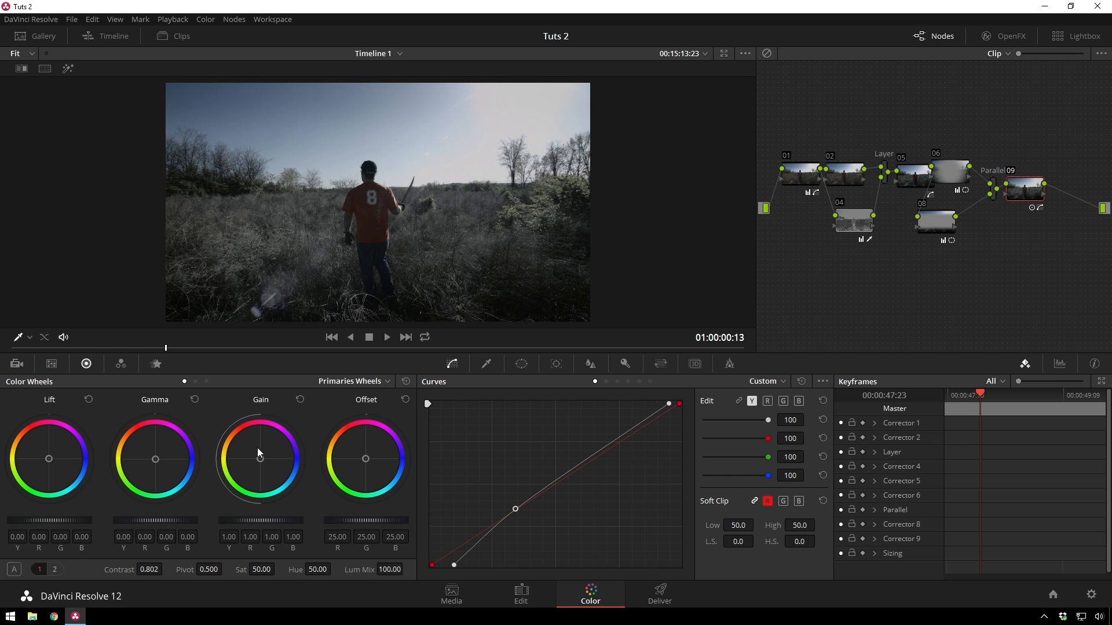
pyautogui.moveTo(259, 457); pyautogui.dragTo(267, 463)
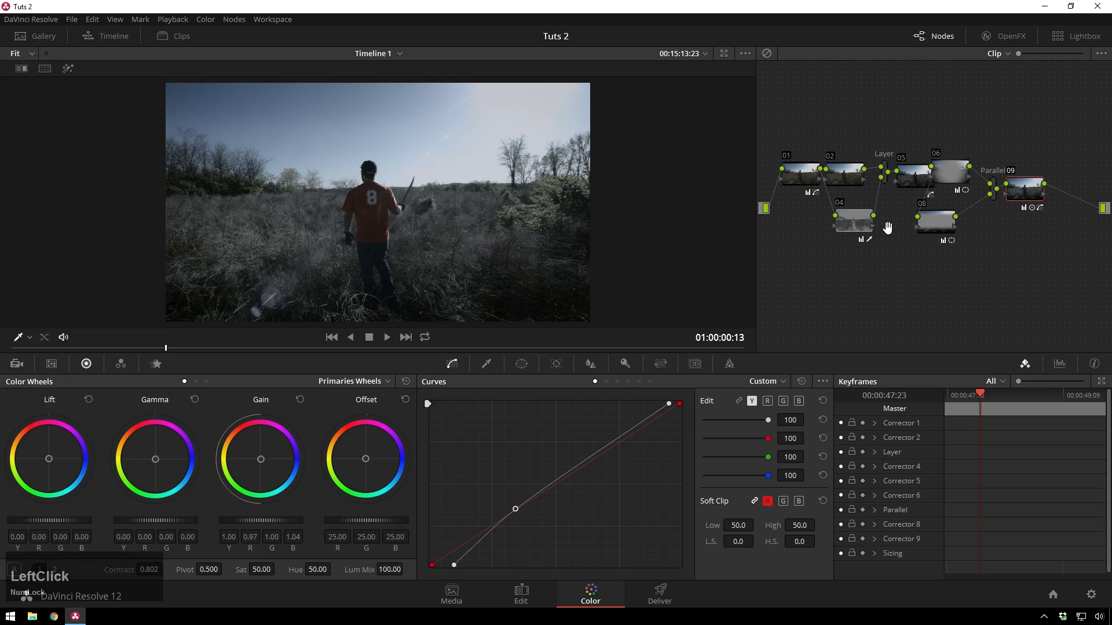